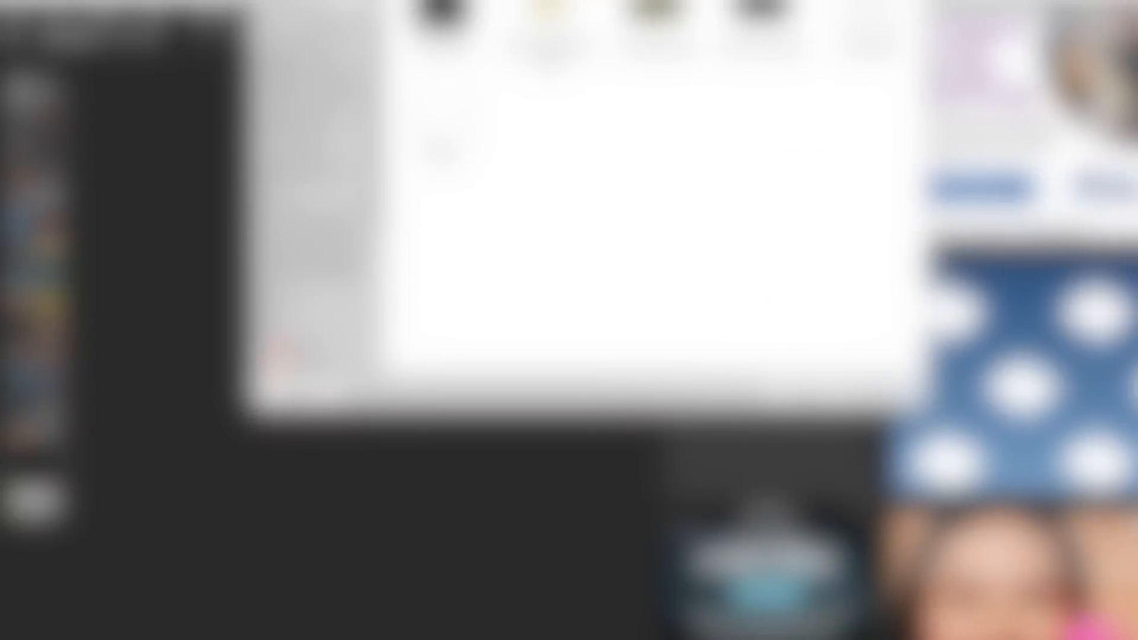
left_click(655, 10)
left_click(885, 395)
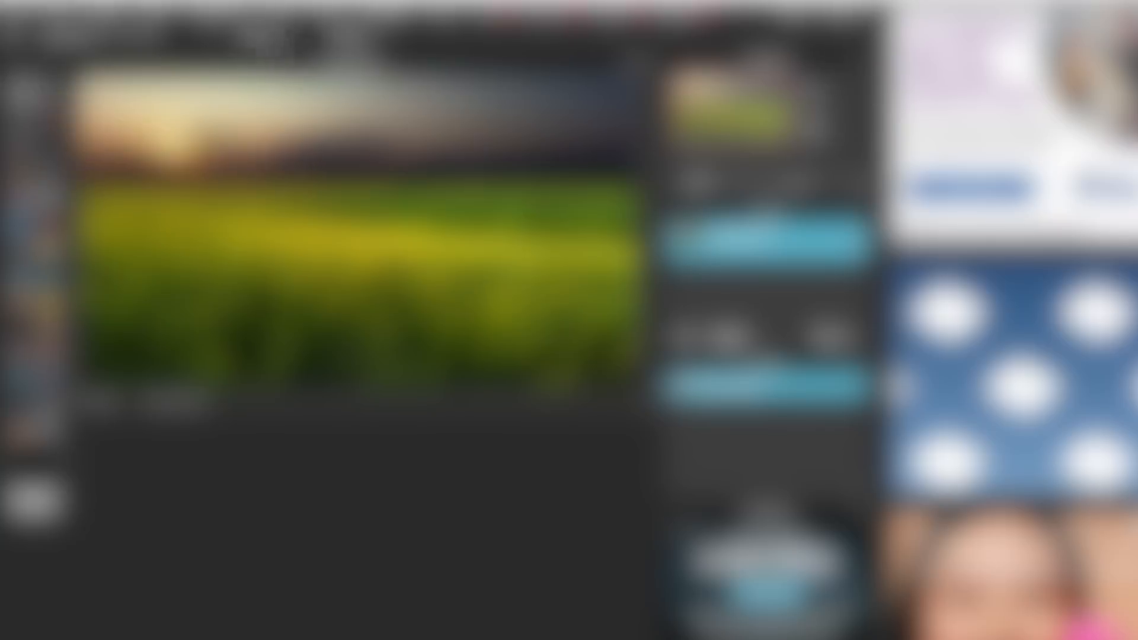
left_click_drag(169, 90, 514, 443)
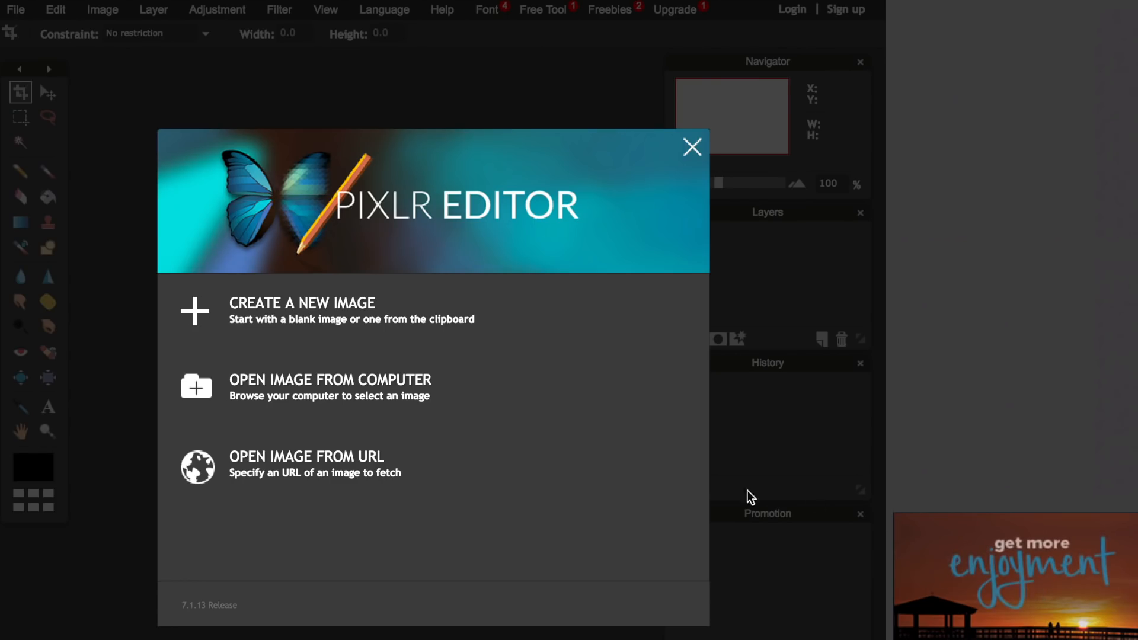
Step: Open Landscape.jpg from the computer's GFX folder
left_click(410, 361)
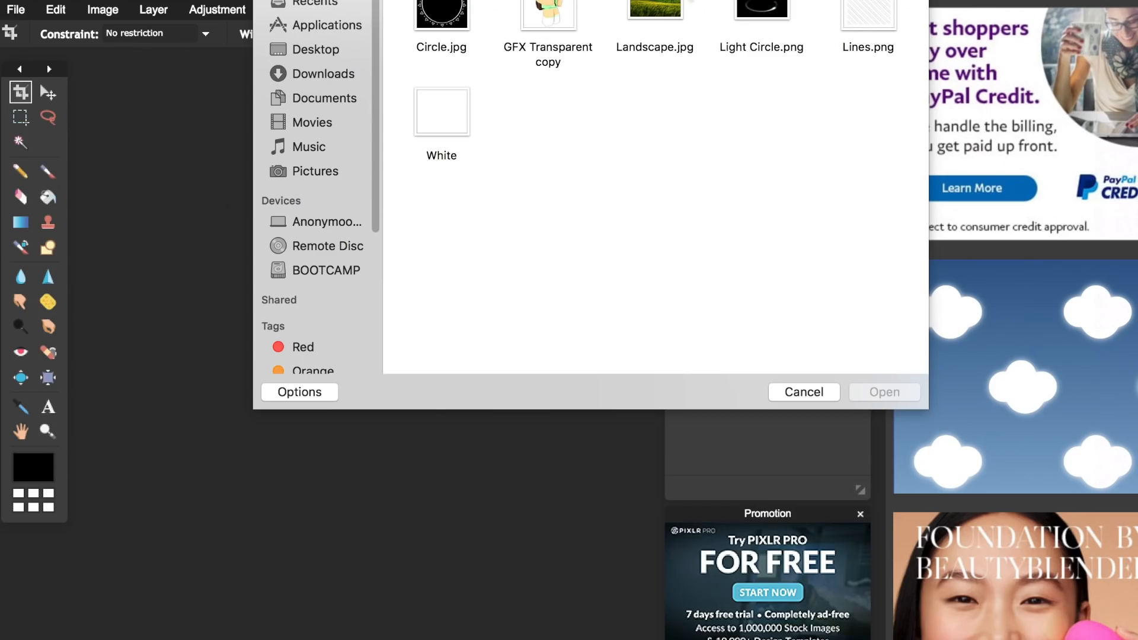
left_click(635, 6)
double_click(636, 6)
double_click(637, 7)
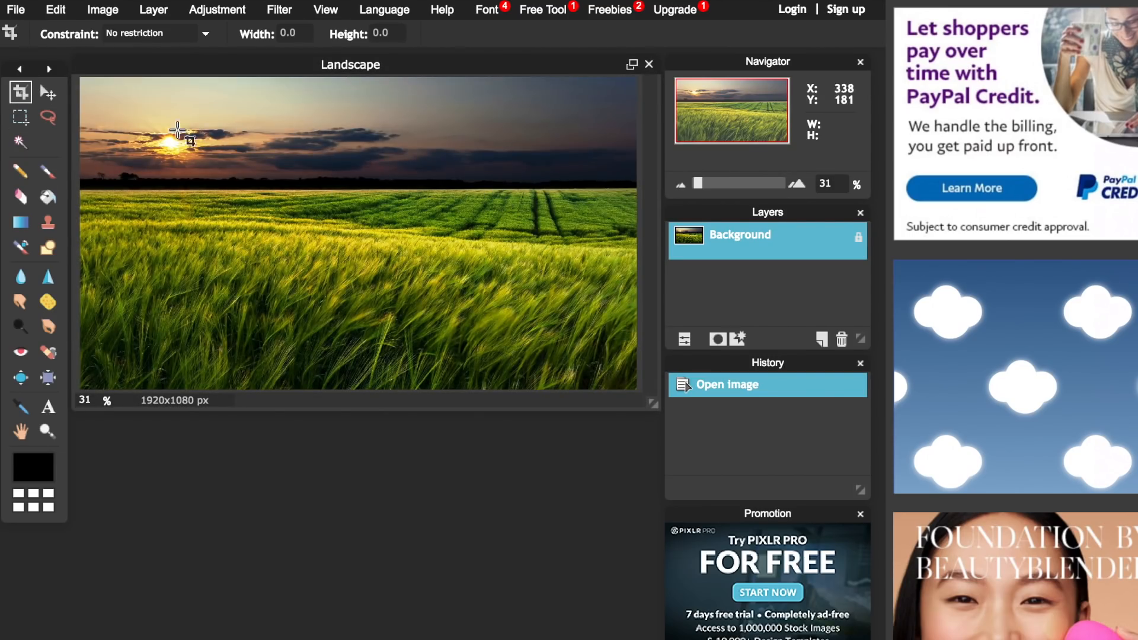
Step: Activate the Crop tool and set its constraint to Aspect ratio with width 1.0 and height 1.0
left_click(174, 36)
left_click(176, 34)
left_click(50, 91)
left_click(21, 93)
left_click(20, 116)
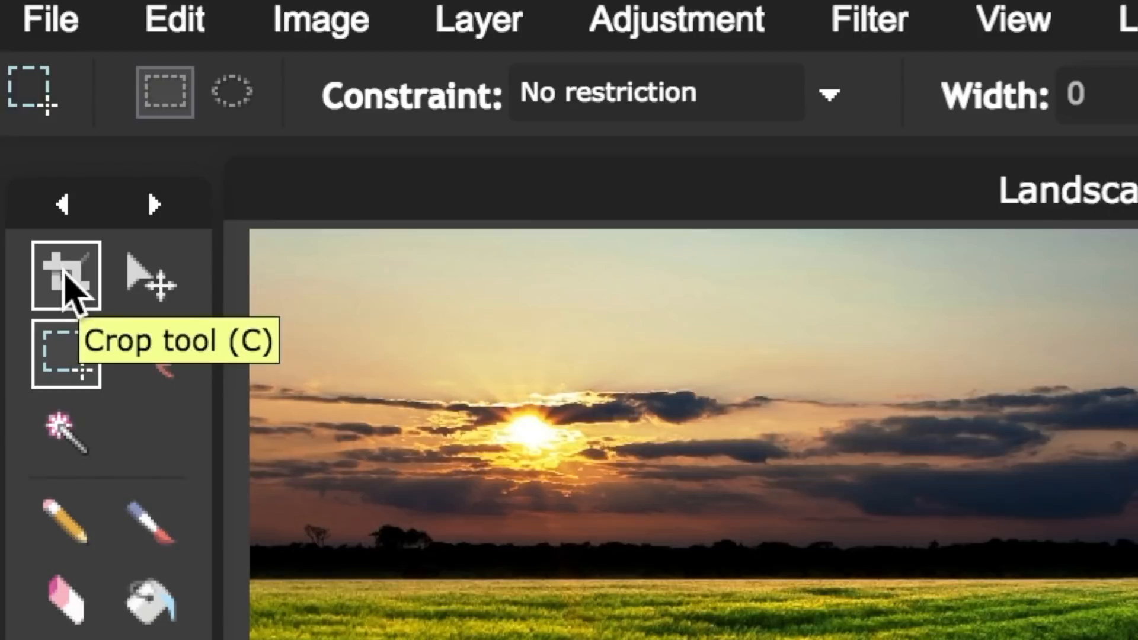
left_click(65, 274)
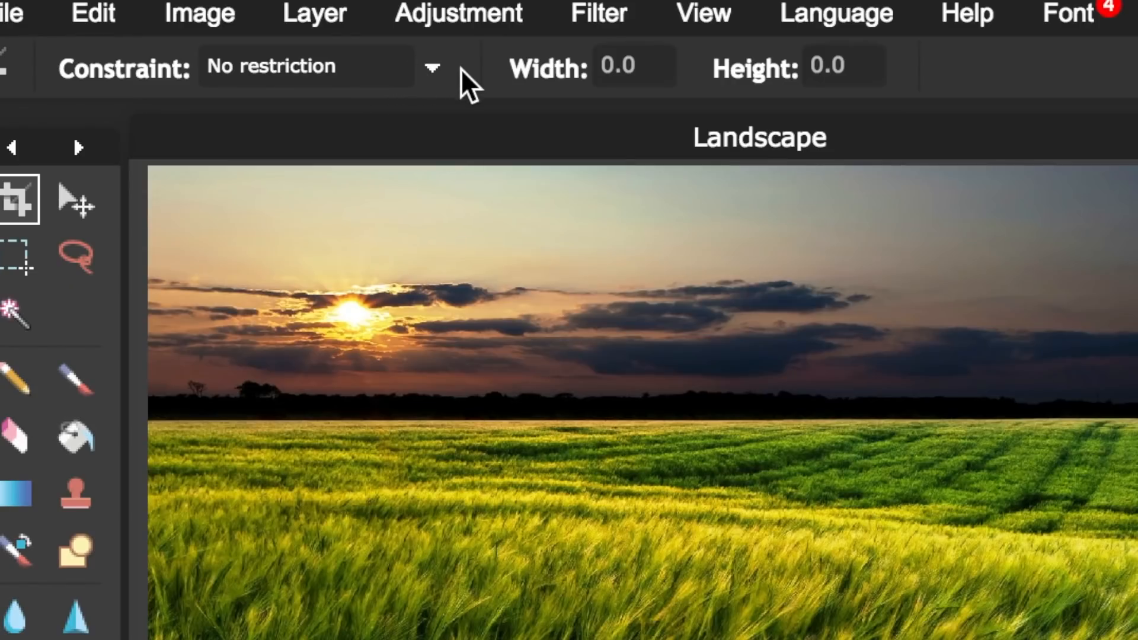
left_click(428, 67)
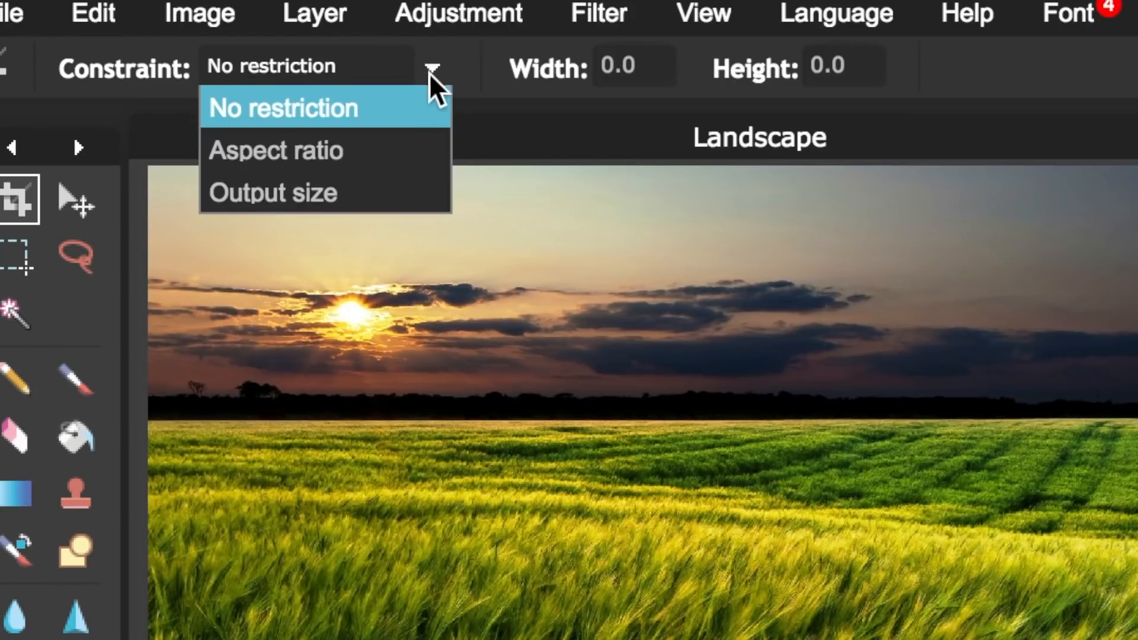
left_click(427, 177)
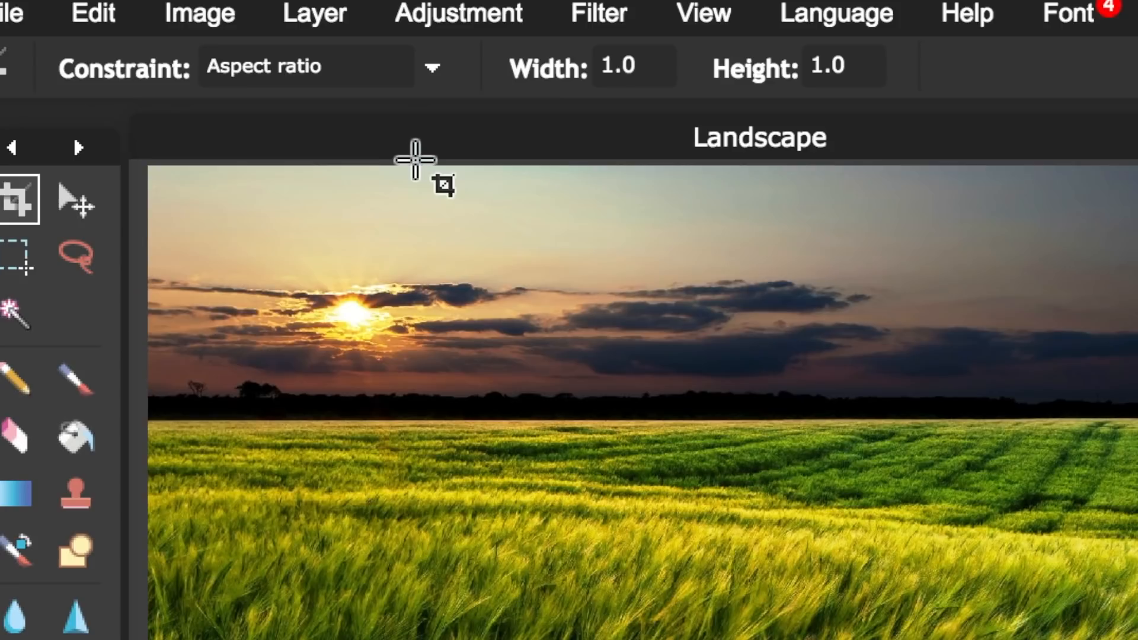
Step: Crop the landscape to a full-height square of about 1077x1077 px that keeps the sun in frame, and apply the change
left_click_drag(192, 85, 626, 563)
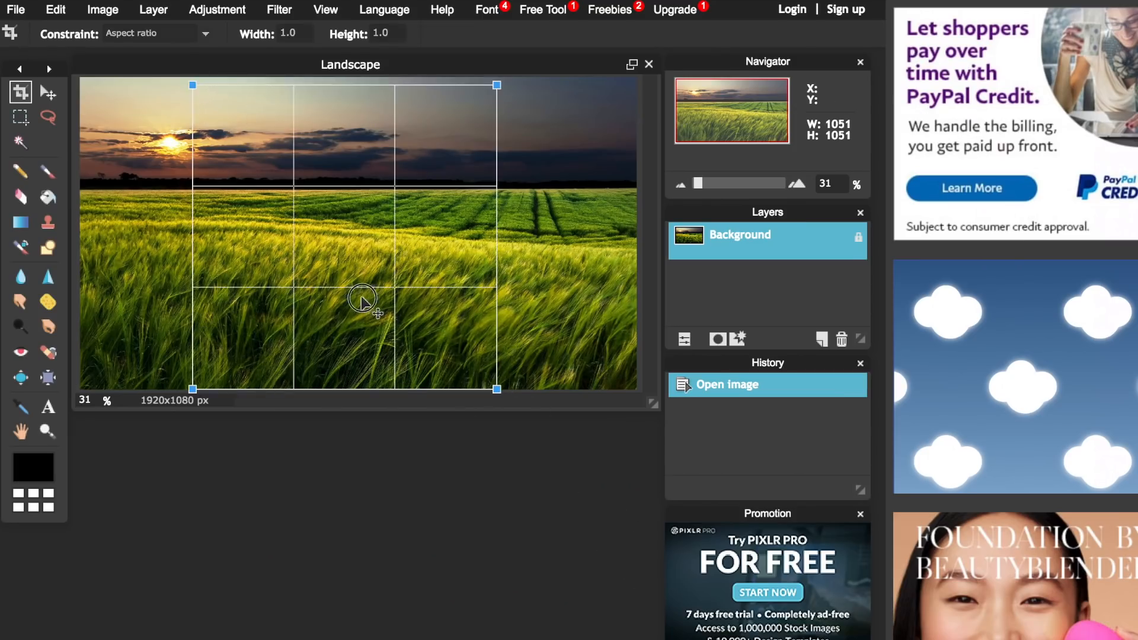
left_click_drag(364, 297, 363, 274)
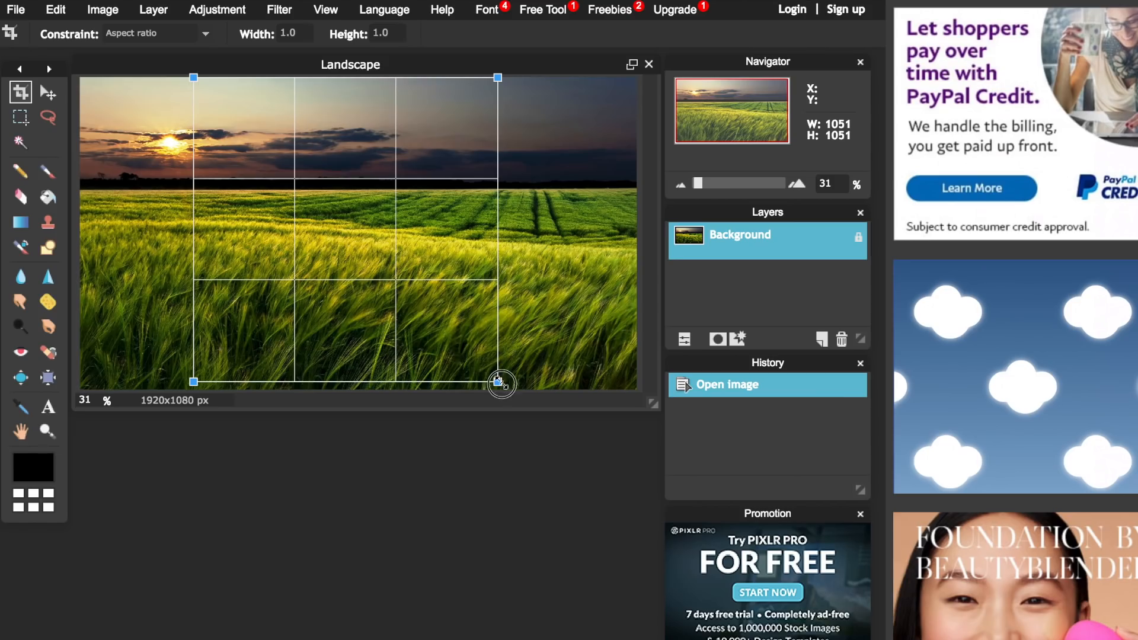
left_click_drag(498, 381, 523, 400)
left_click_drag(320, 213, 252, 213)
left_click(49, 93)
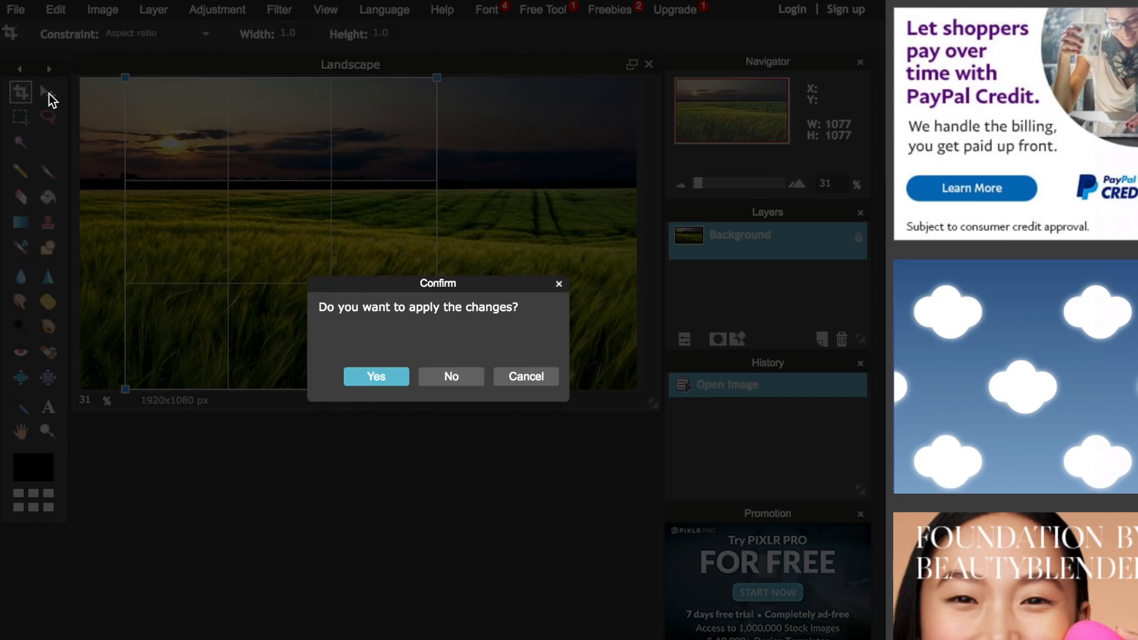
left_click(376, 377)
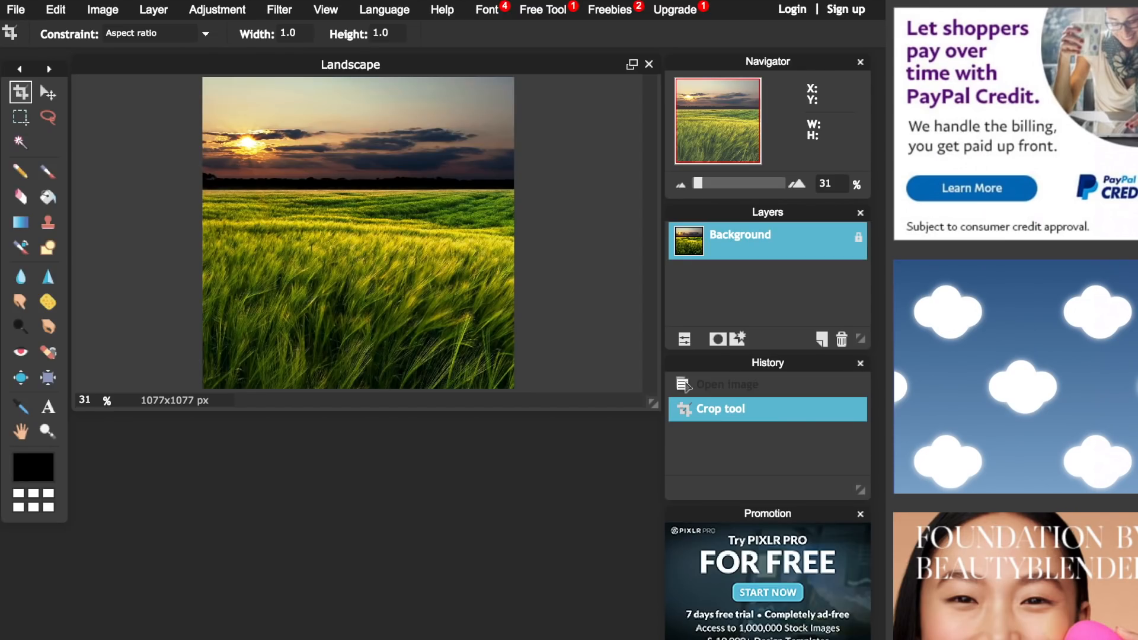
left_click(273, 10)
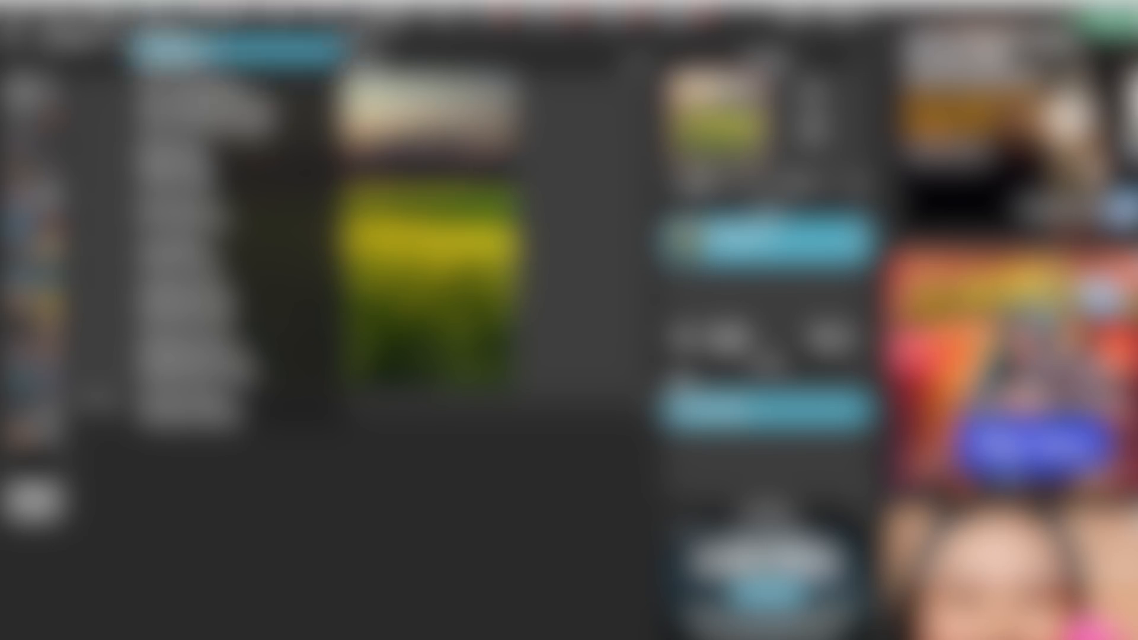
left_click(231, 91)
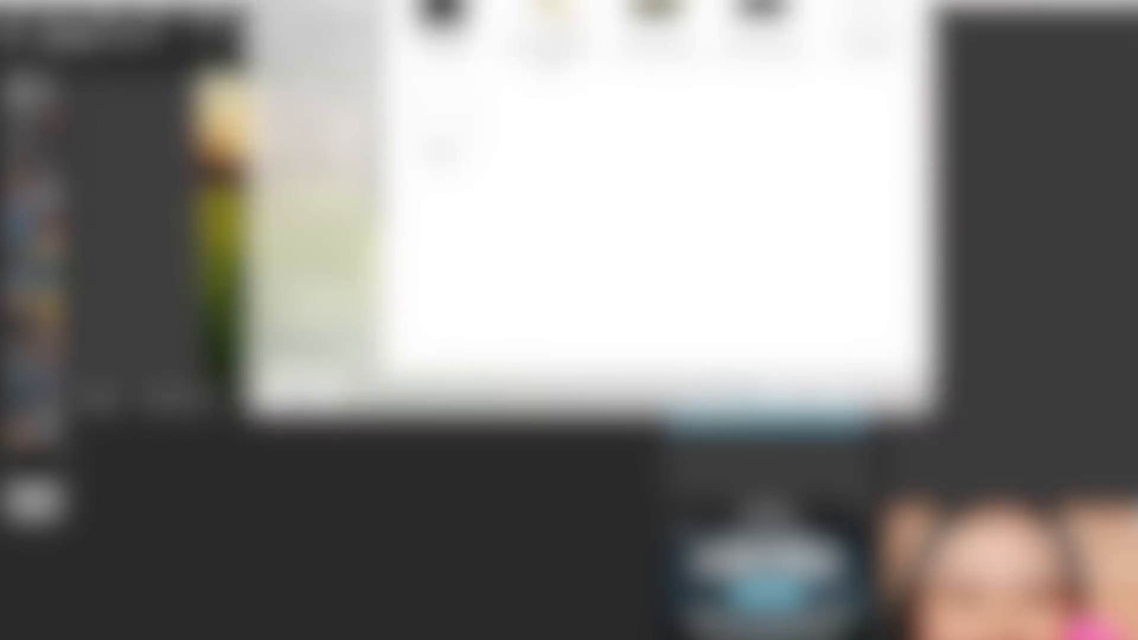
left_click(441, 115)
left_click(886, 394)
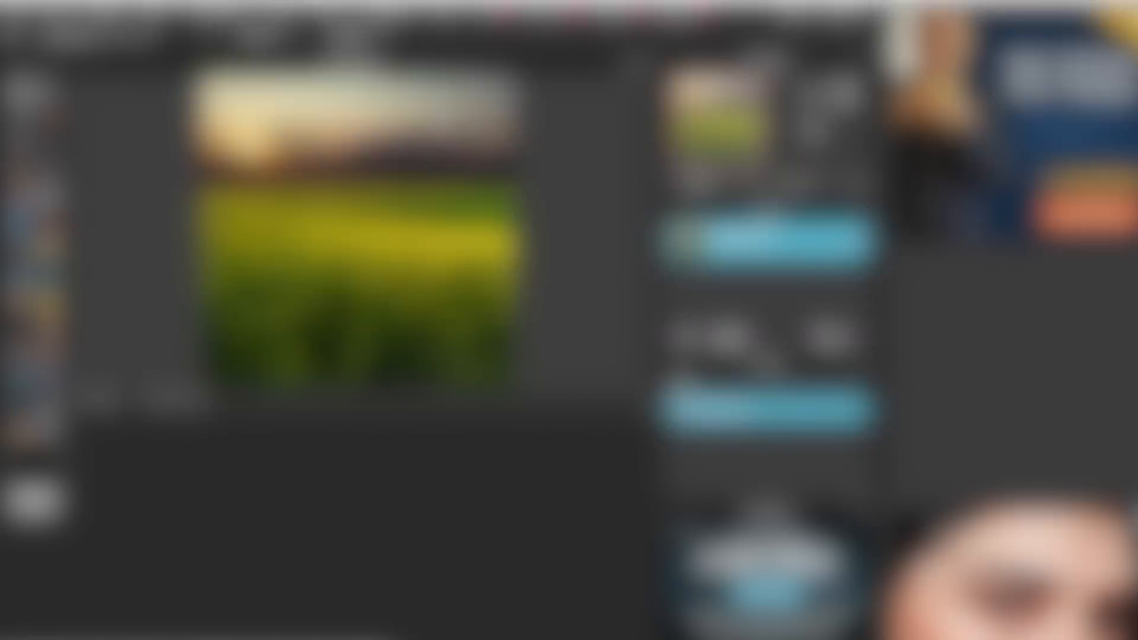
left_click(49, 15)
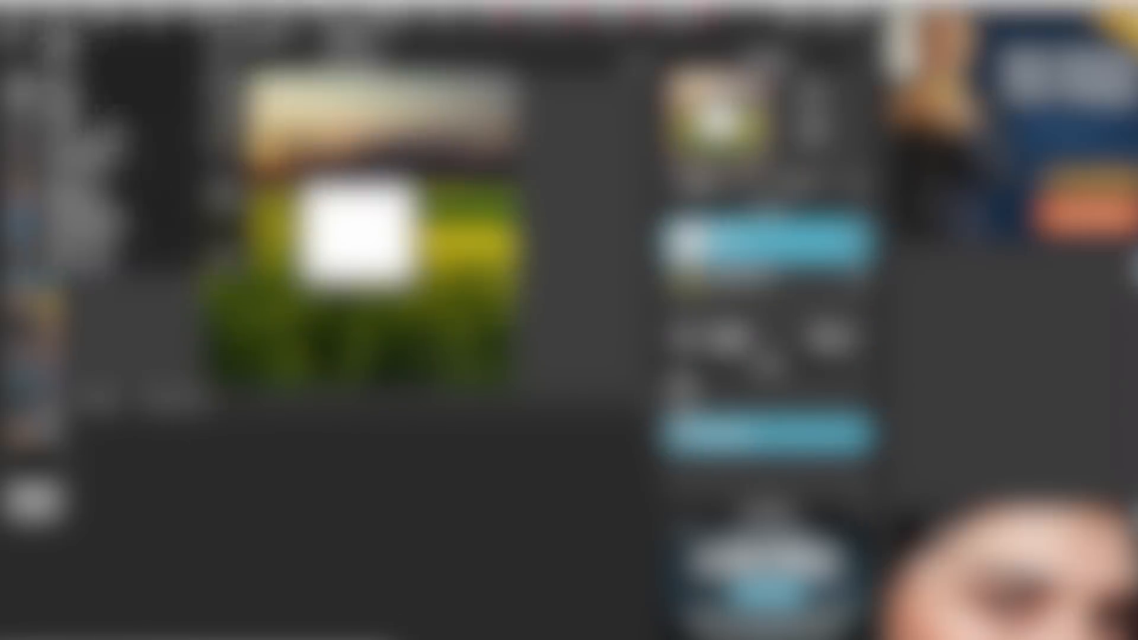
left_click(143, 146)
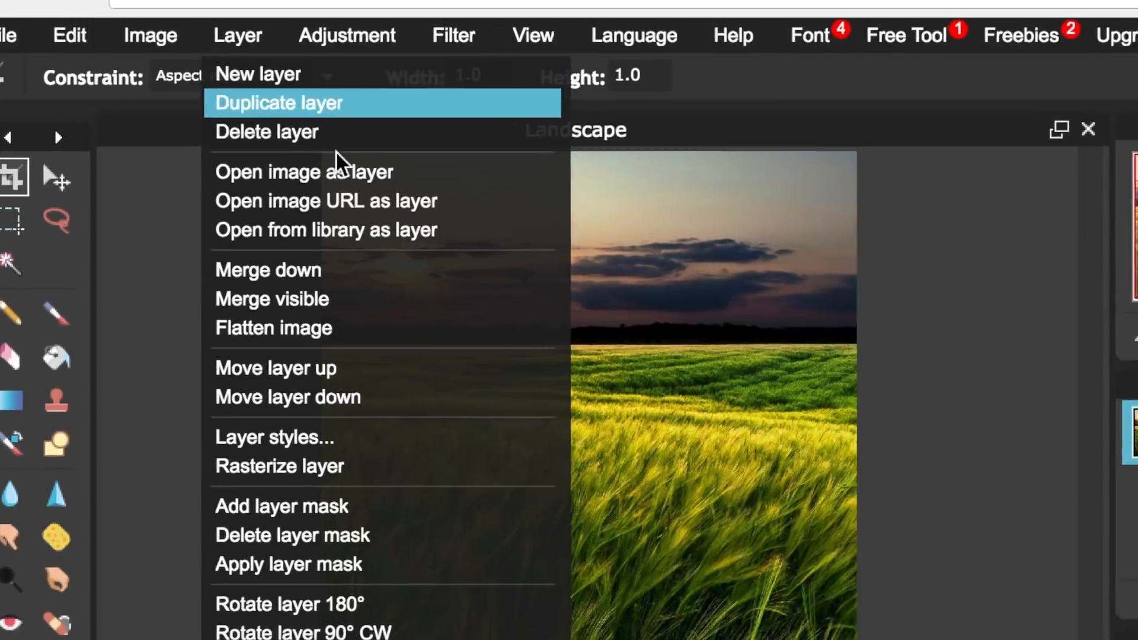
Step: Open the White image from the GFX folder as a new layer above the landscape
left_click(340, 172)
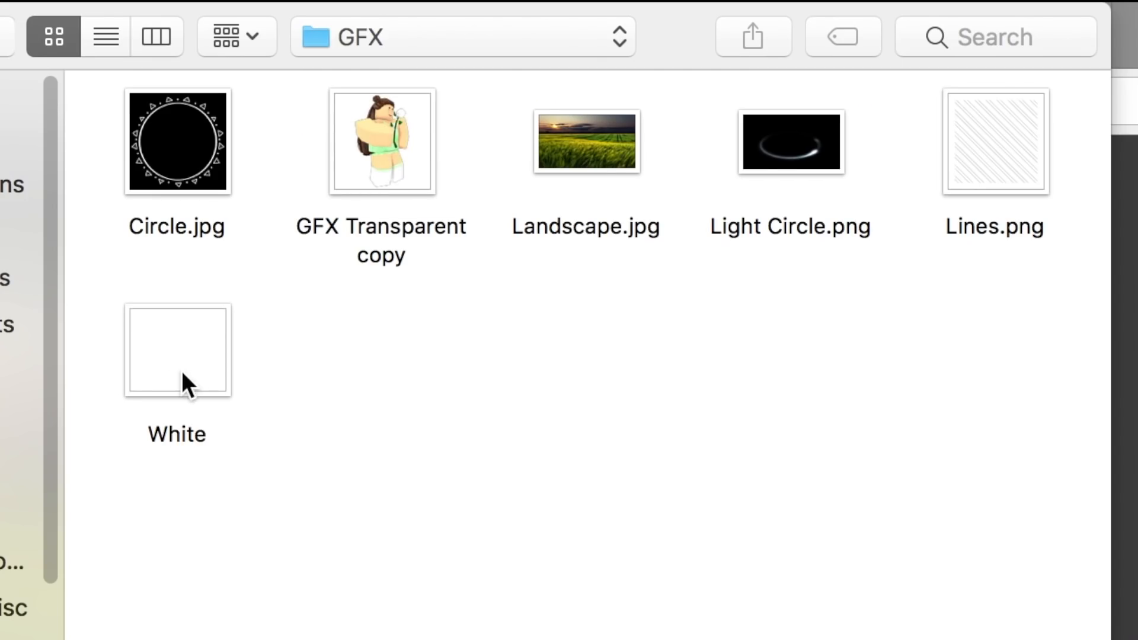
double_click(176, 385)
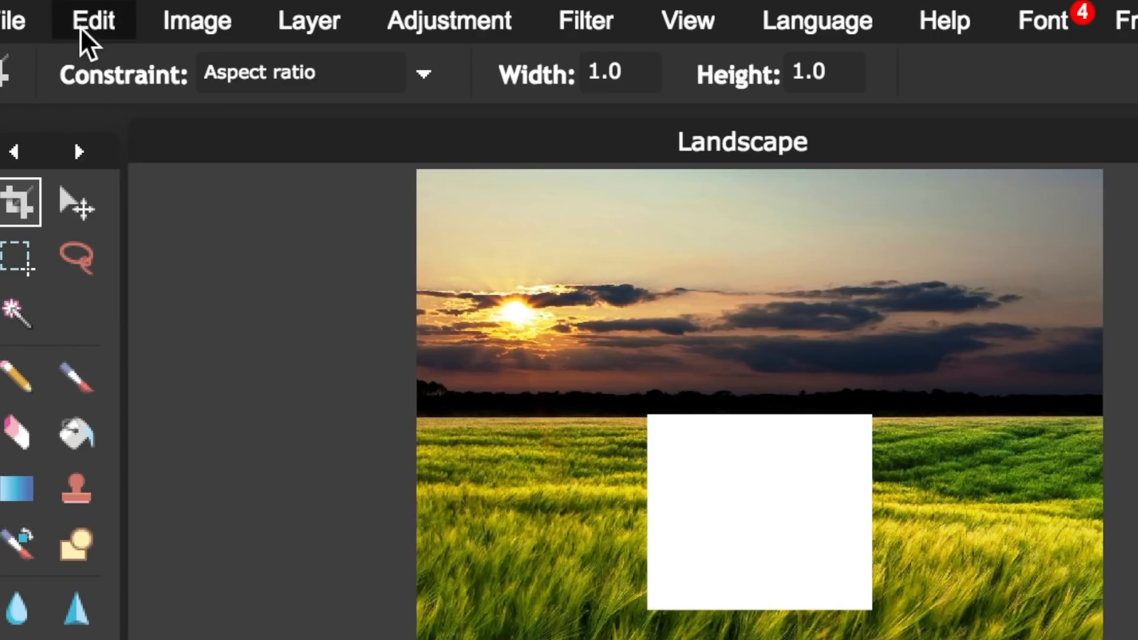
Step: Free transform the white layer, enlarging and centring it until it covers the whole canvas, and apply the change
left_click(52, 15)
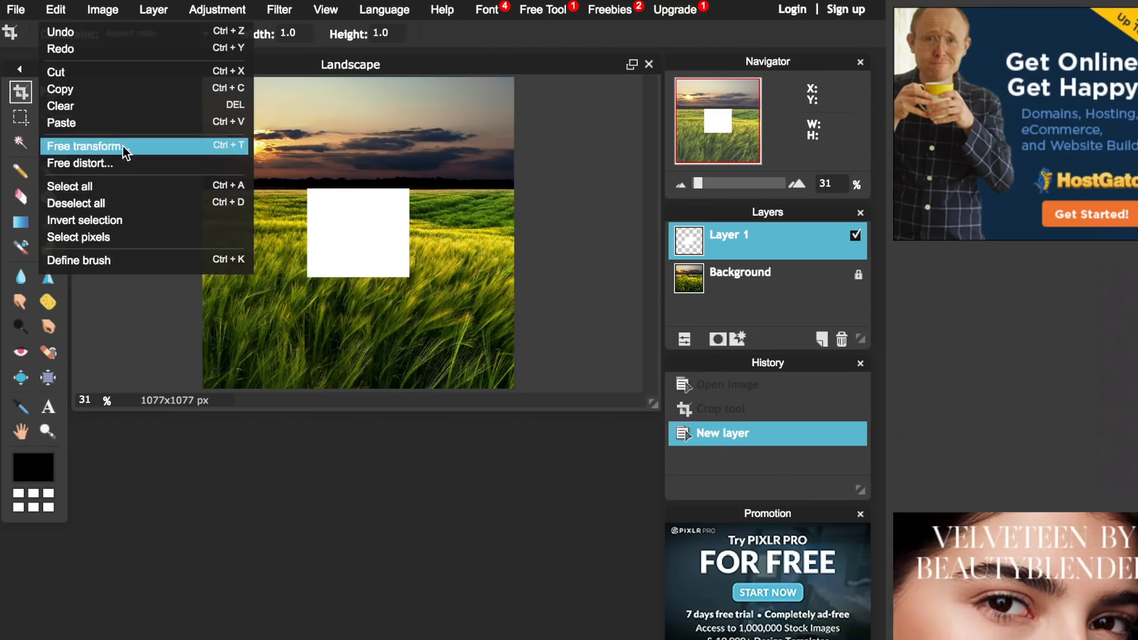
left_click(240, 324)
left_click_drag(350, 207, 242, 93)
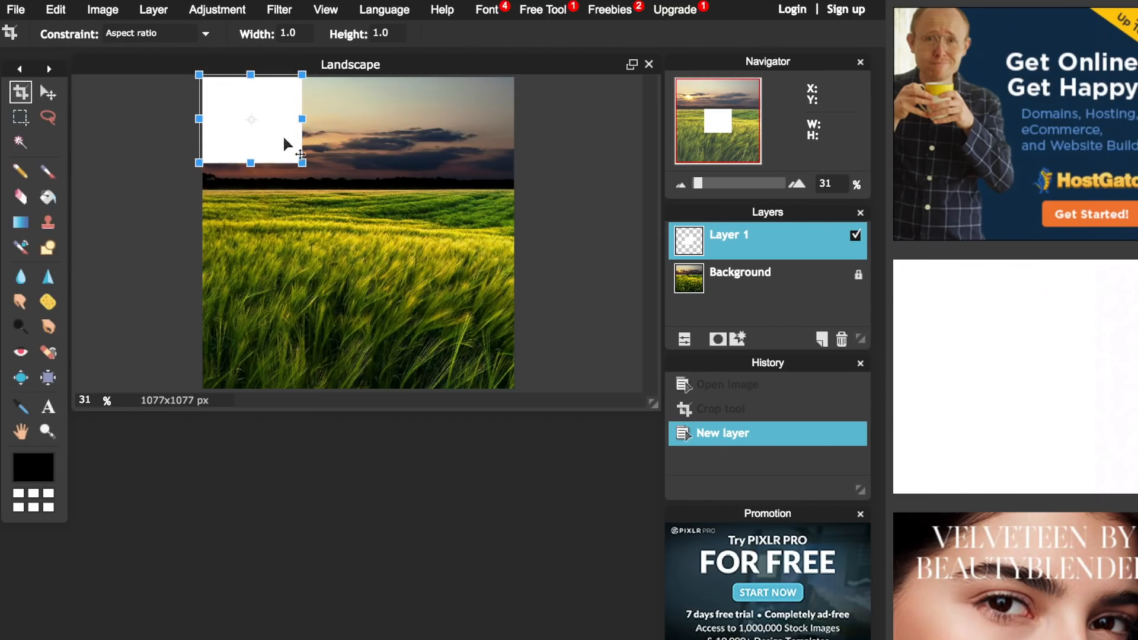
left_click_drag(301, 163, 429, 265)
left_click_drag(323, 196, 422, 335)
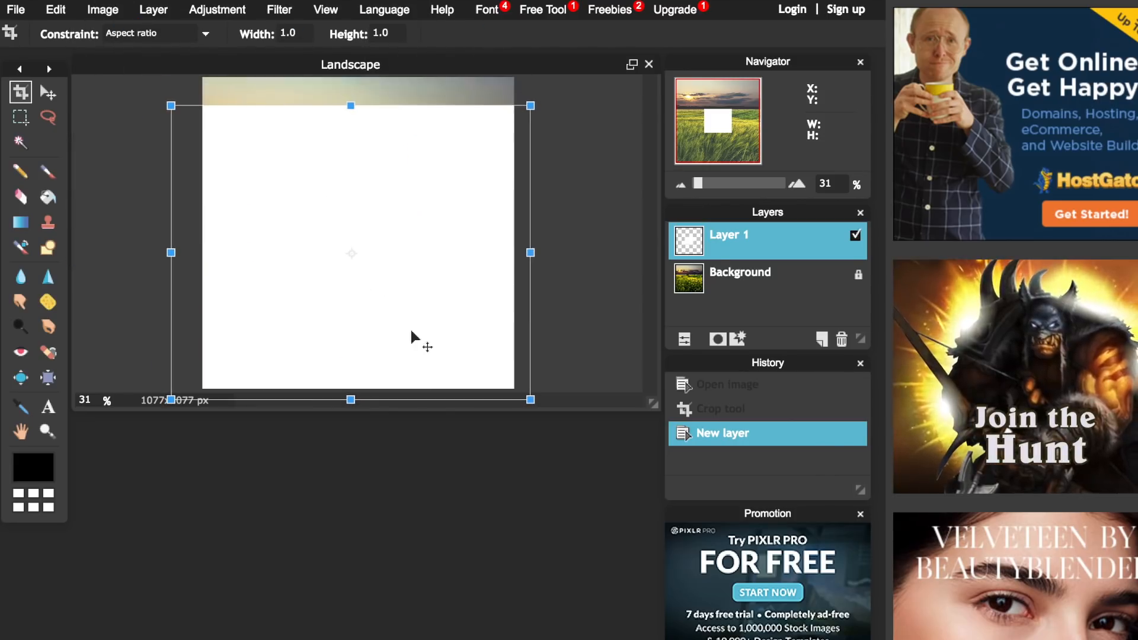
left_click_drag(536, 102, 566, 53)
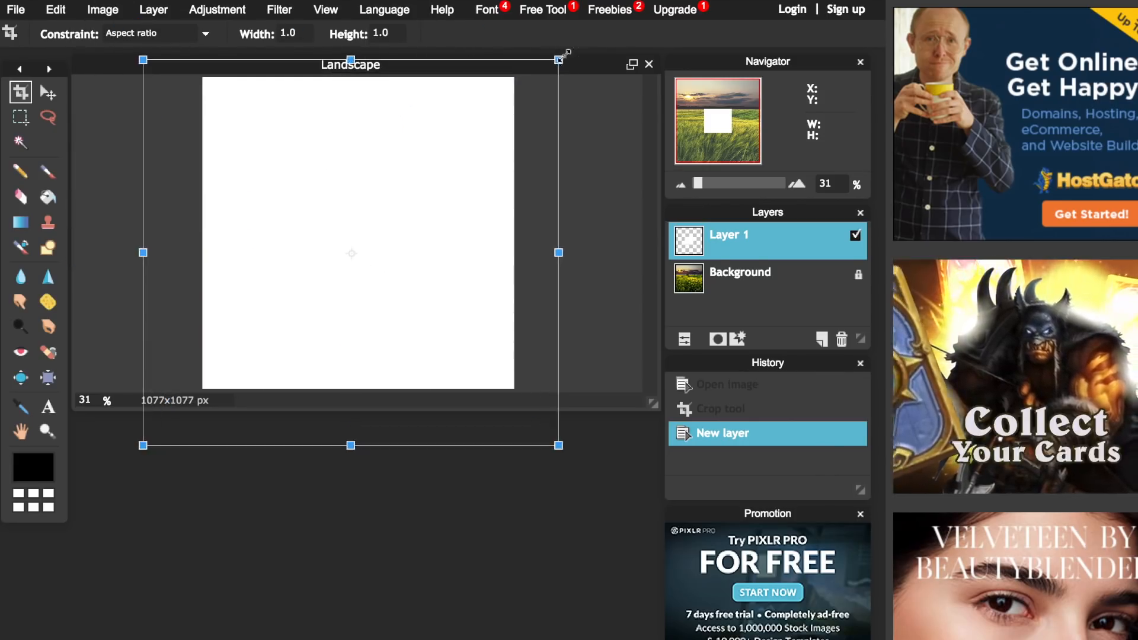
left_click(50, 93)
left_click(376, 377)
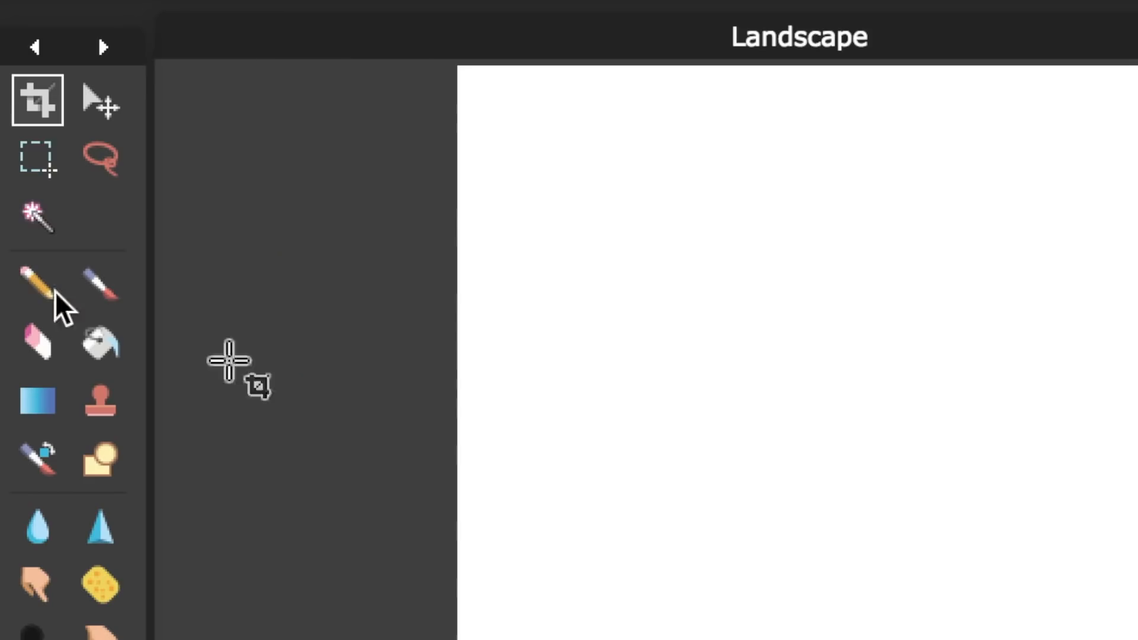
Step: Clear a square marquee area with 1:1 aspect ratio inside the white layer, leaving a thin border around the canvas, and deselect all
left_click(52, 161)
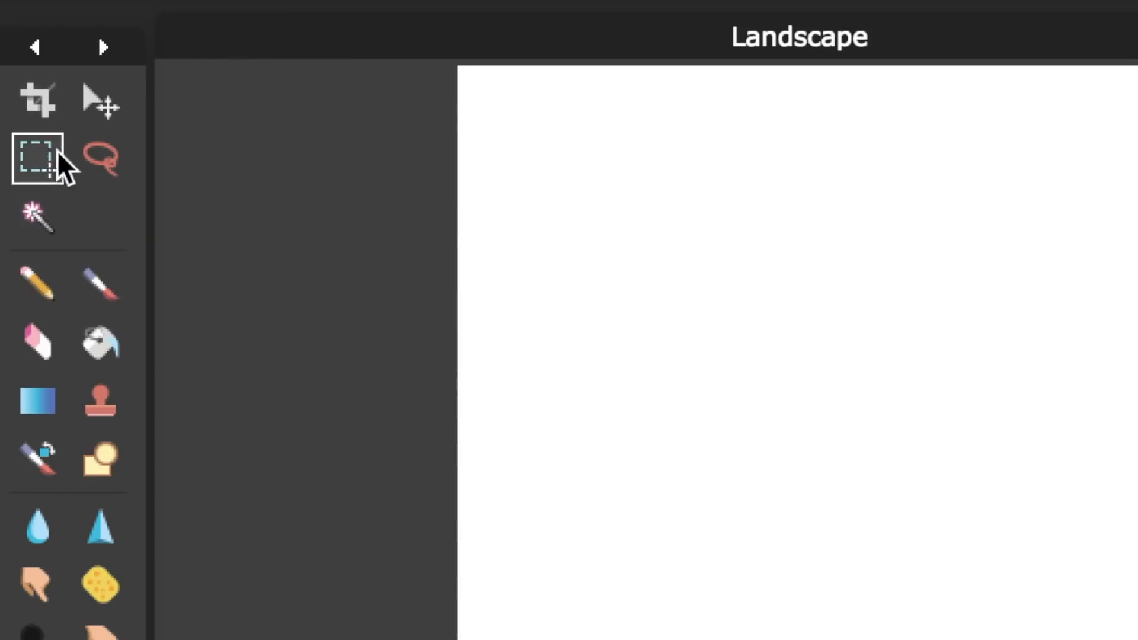
left_click(247, 34)
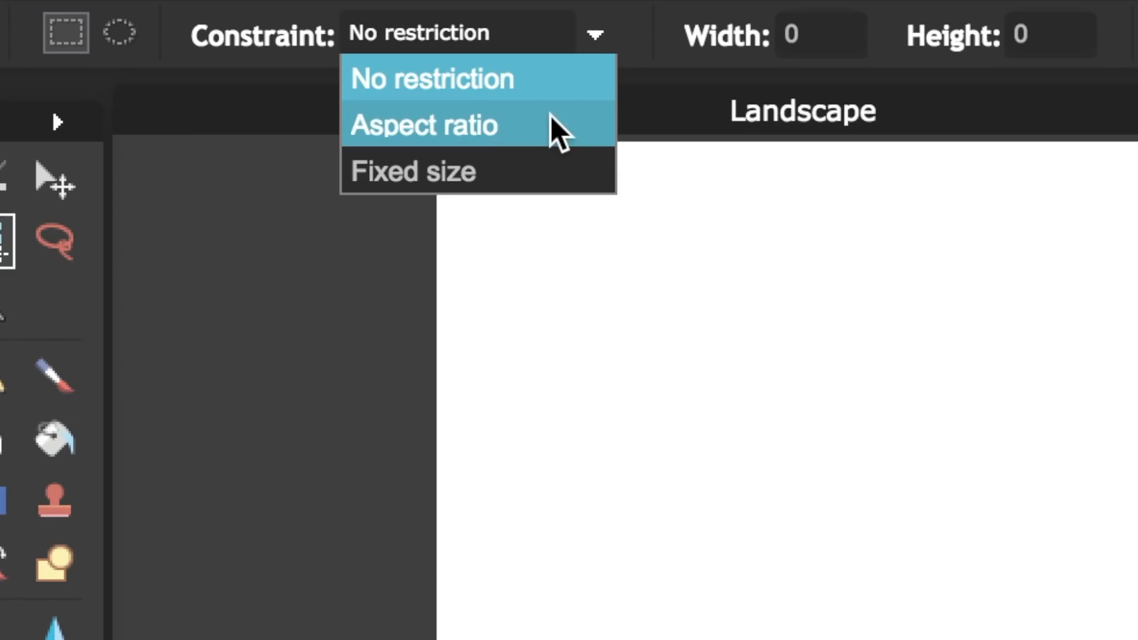
left_click(245, 69)
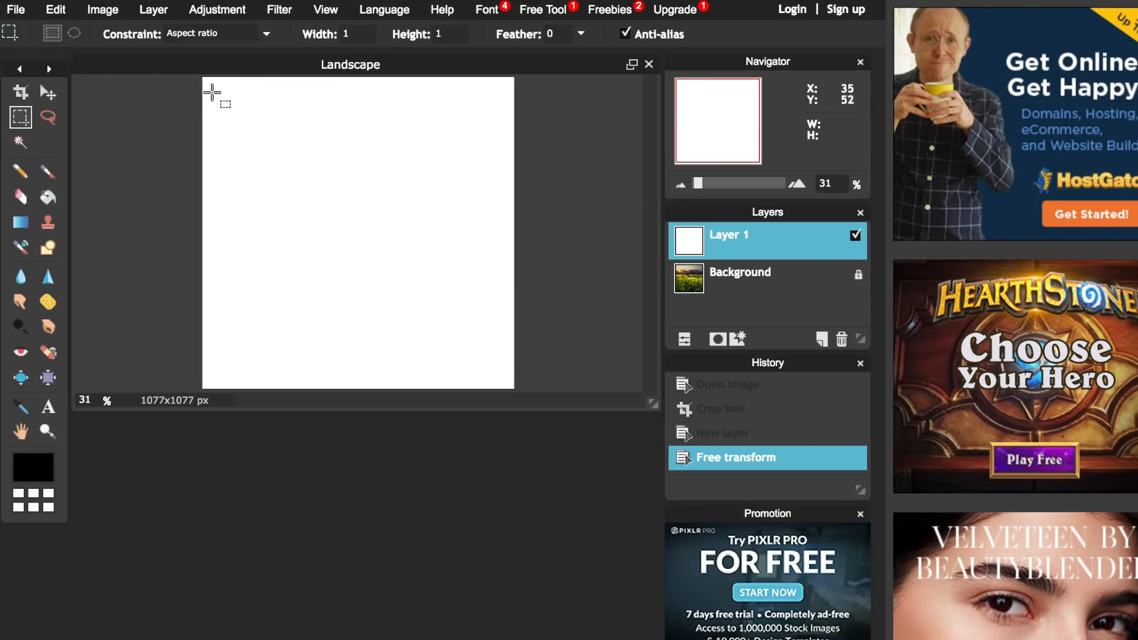
left_click_drag(217, 87, 534, 376)
key("ctrl+d")
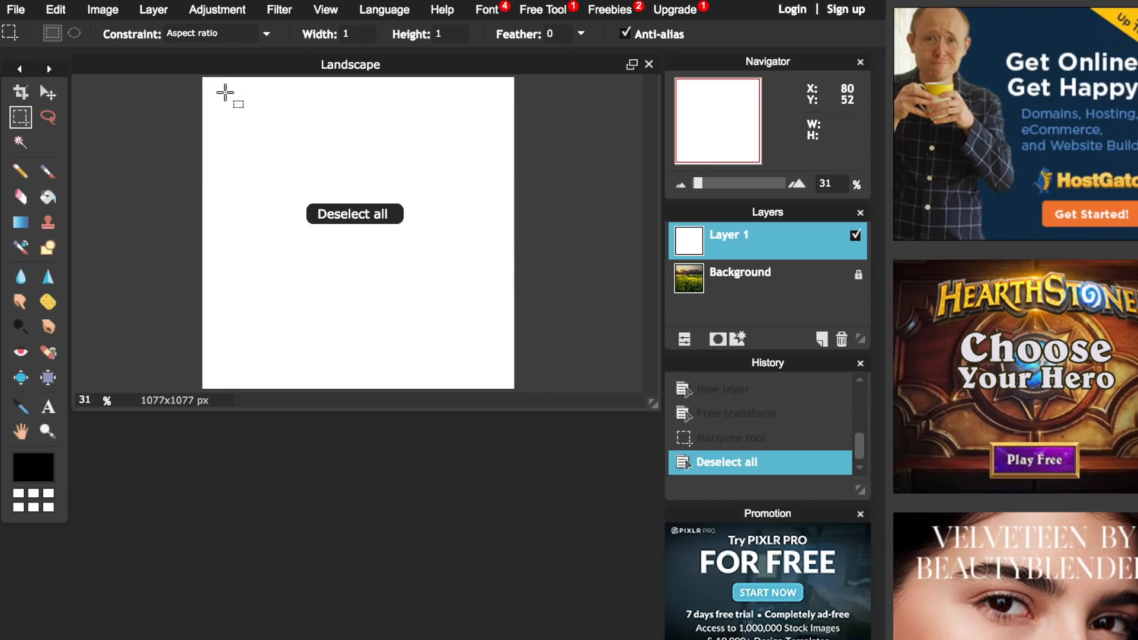
left_click_drag(213, 87, 520, 376)
key("Delete")
key("ctrl+d")
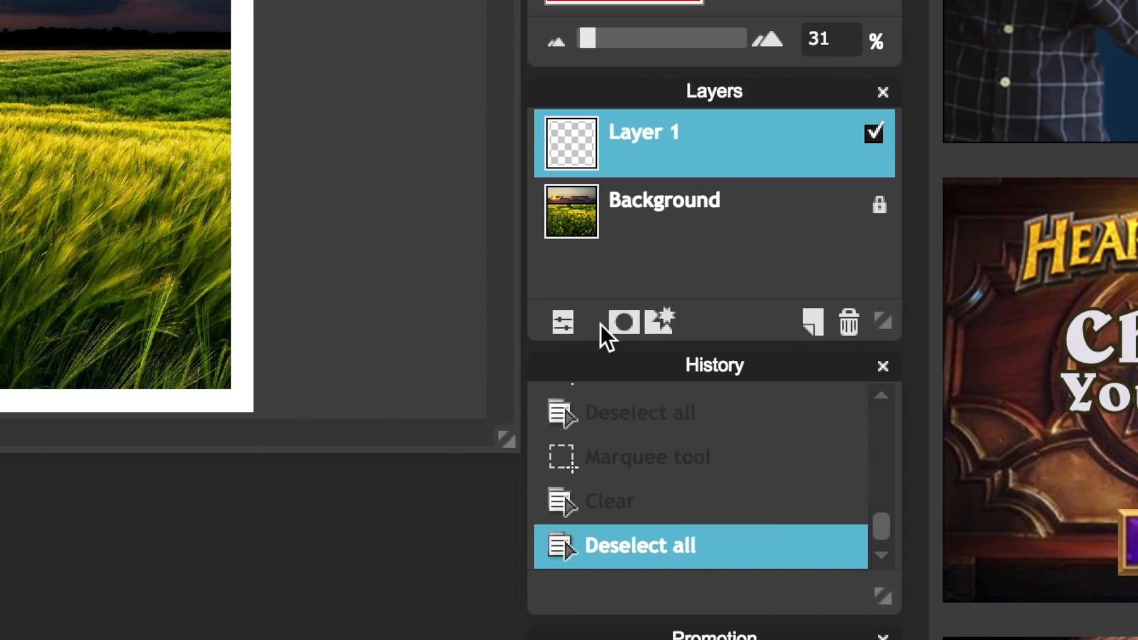
Step: Set the white border layer's blend mode to Overlay
left_click(688, 337)
left_click(743, 269)
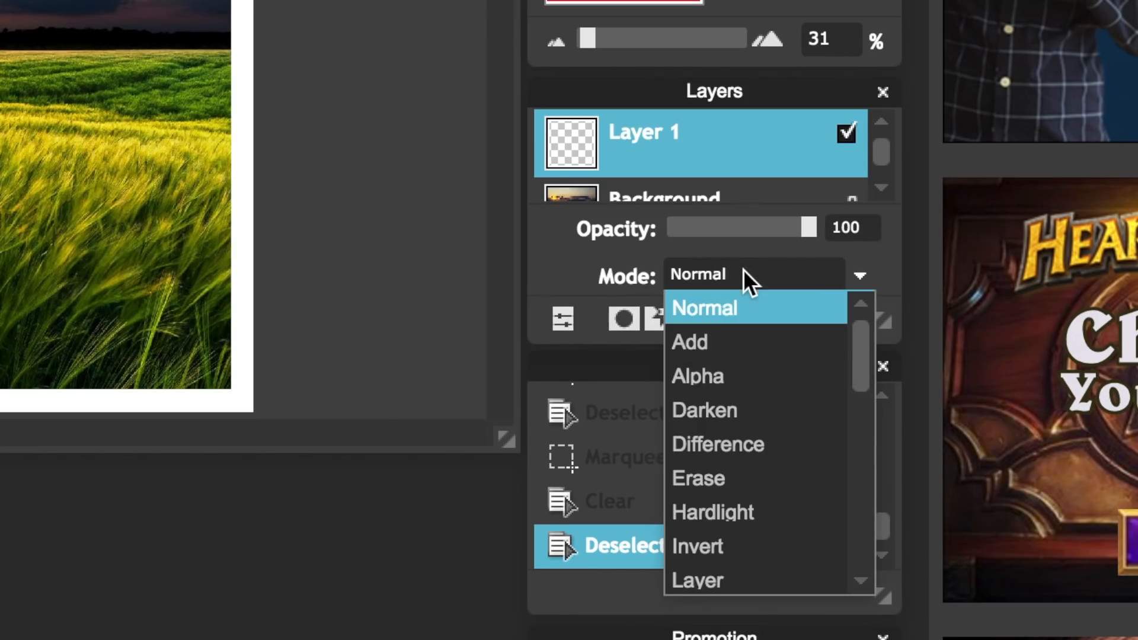
scroll(738, 388, "down", 1)
scroll(737, 491, "down", 1)
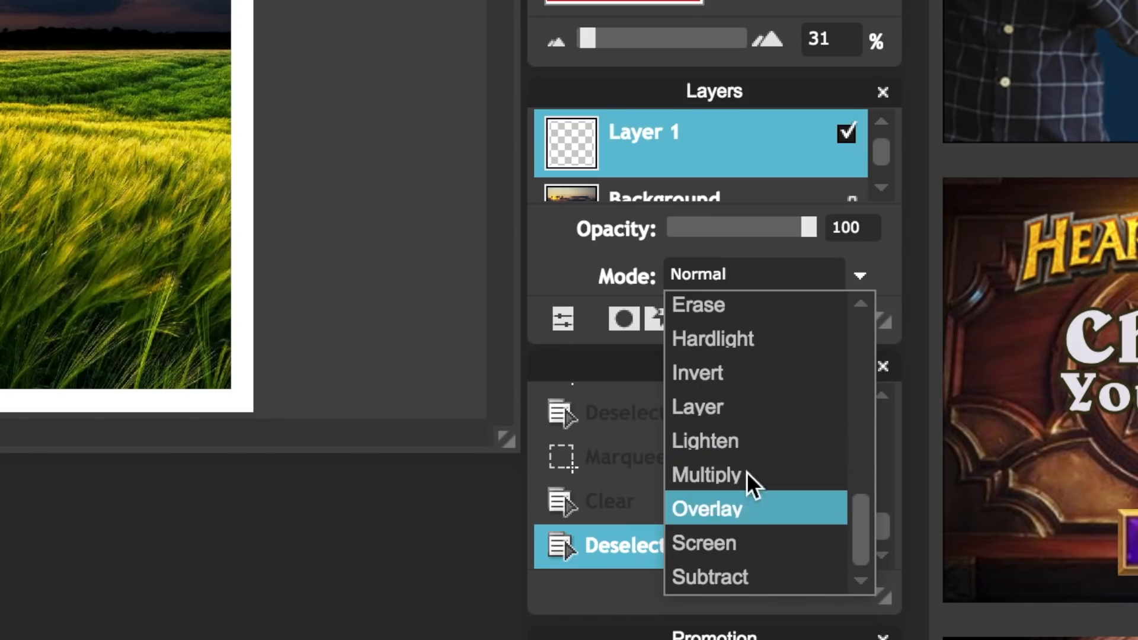
left_click(734, 509)
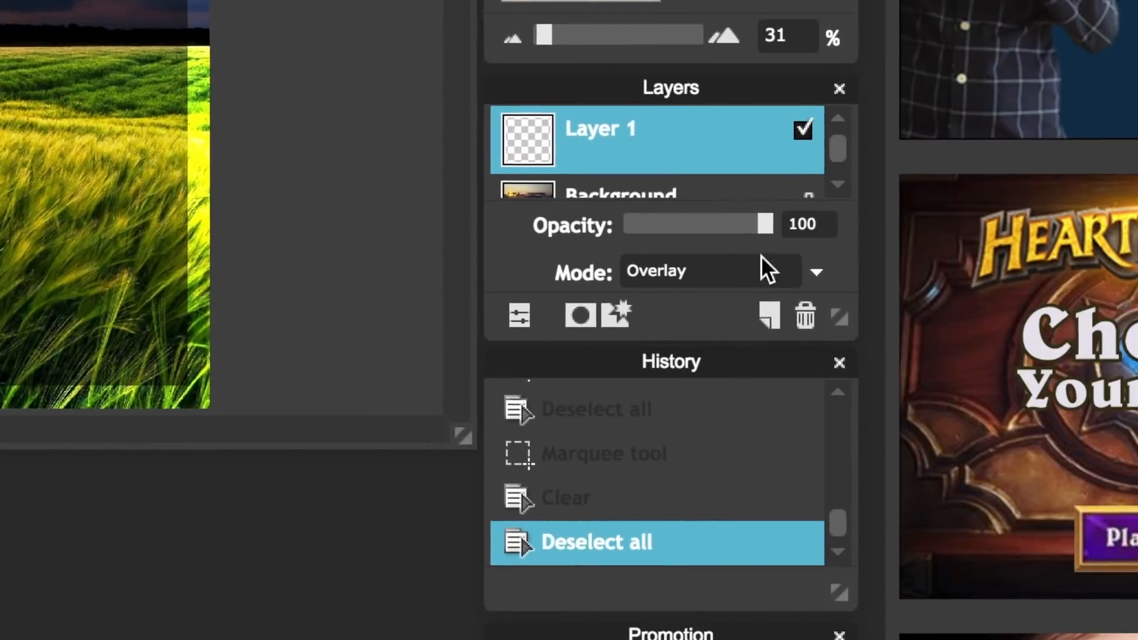
Step: Lower the white border layer's opacity to 44
left_click_drag(808, 228, 778, 232)
left_click_drag(763, 386, 714, 389)
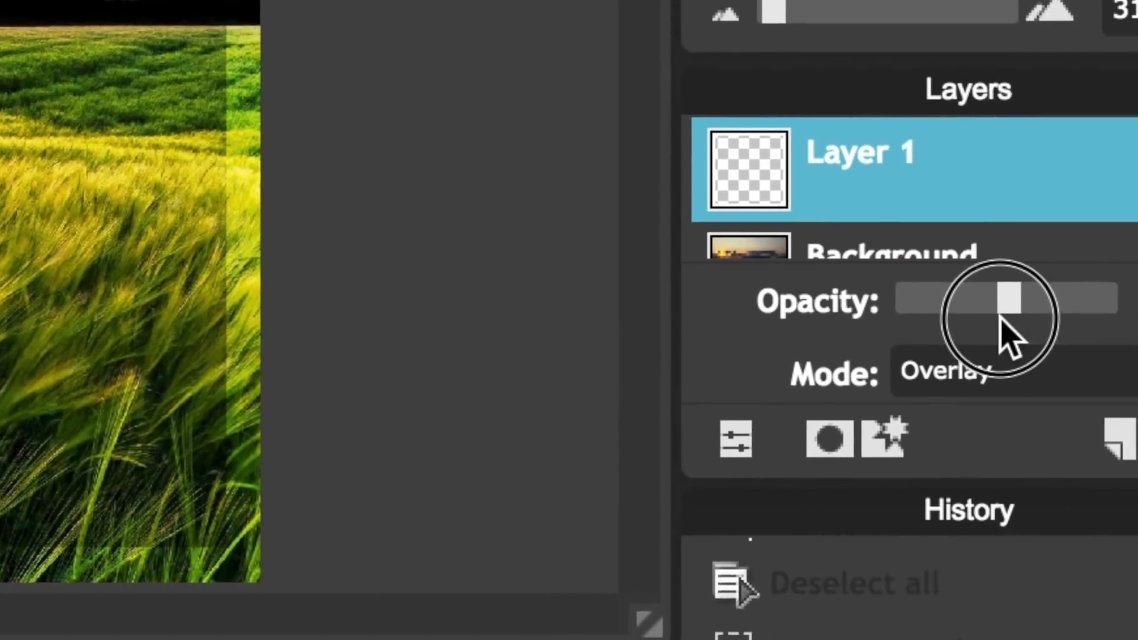
left_click_drag(1001, 319, 788, 306)
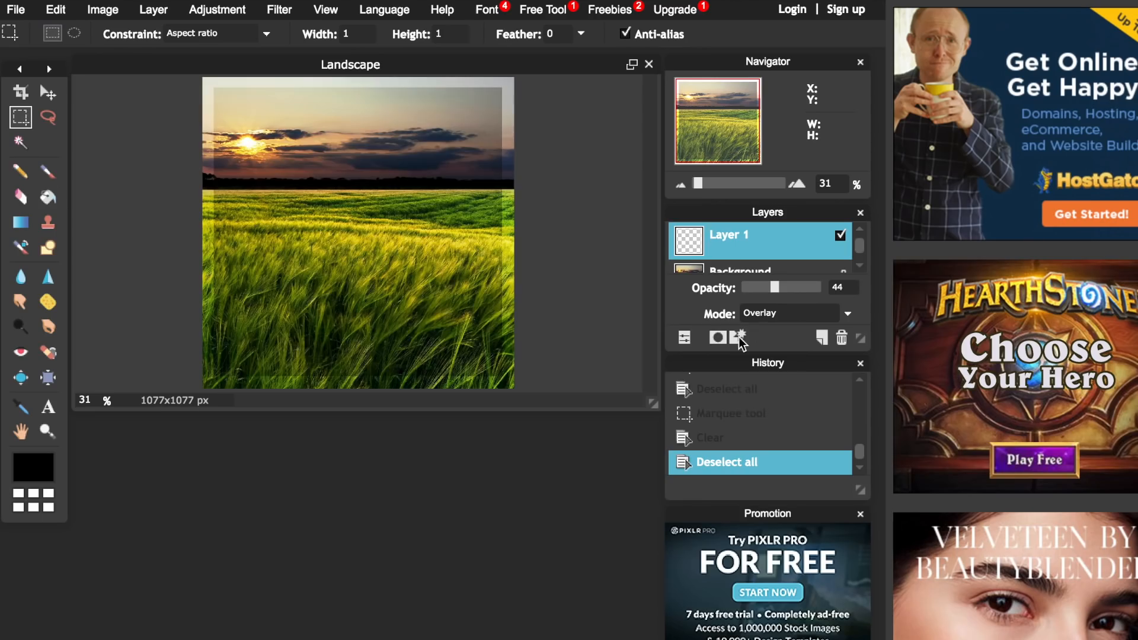
Step: Enable a drop shadow on the white border layer with an angle of -131°
left_click(685, 425)
left_click_drag(576, 149, 851, 134)
left_click(532, 217)
left_click(533, 158)
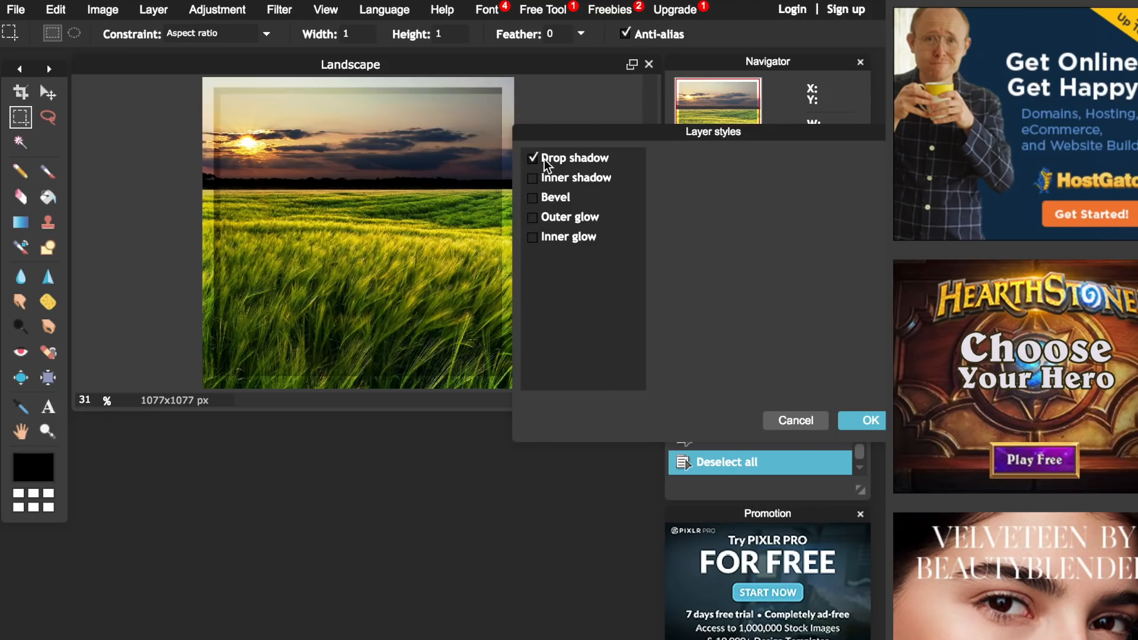
left_click(572, 157)
left_click(766, 256)
left_click_drag(766, 256, 767, 254)
Step: Set the border's drop shadow to opacity 100, distance 10 and size 9, and apply the layer style
left_click_drag(765, 199, 760, 231)
left_click_drag(825, 175, 815, 176)
left_click_drag(756, 222, 777, 231)
left_click_drag(826, 177, 842, 175)
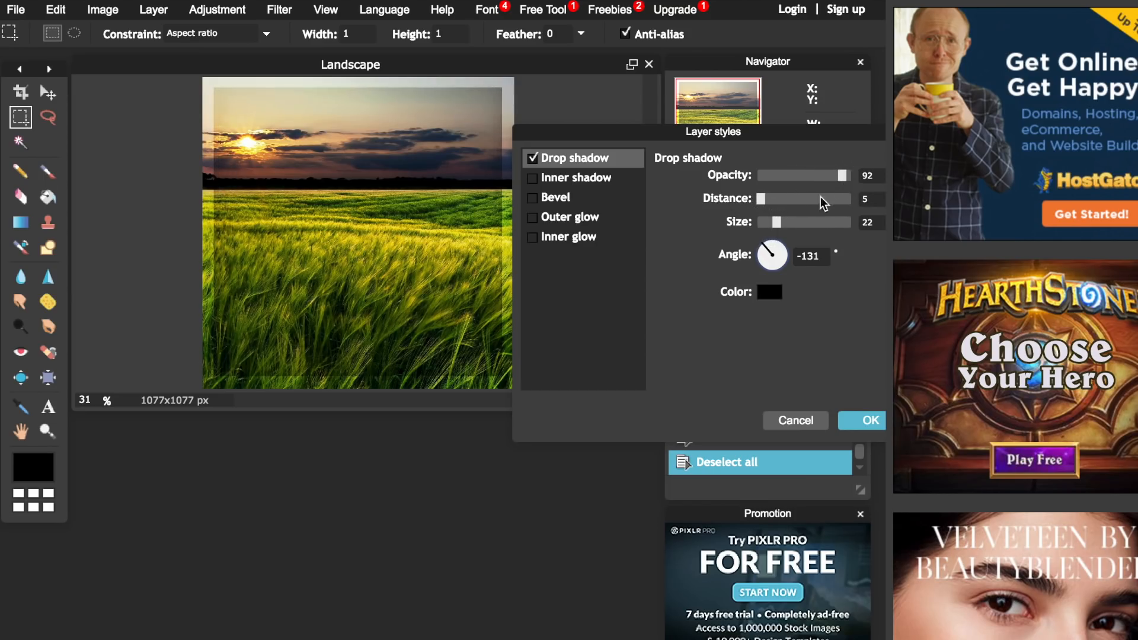
left_click_drag(787, 231, 819, 231)
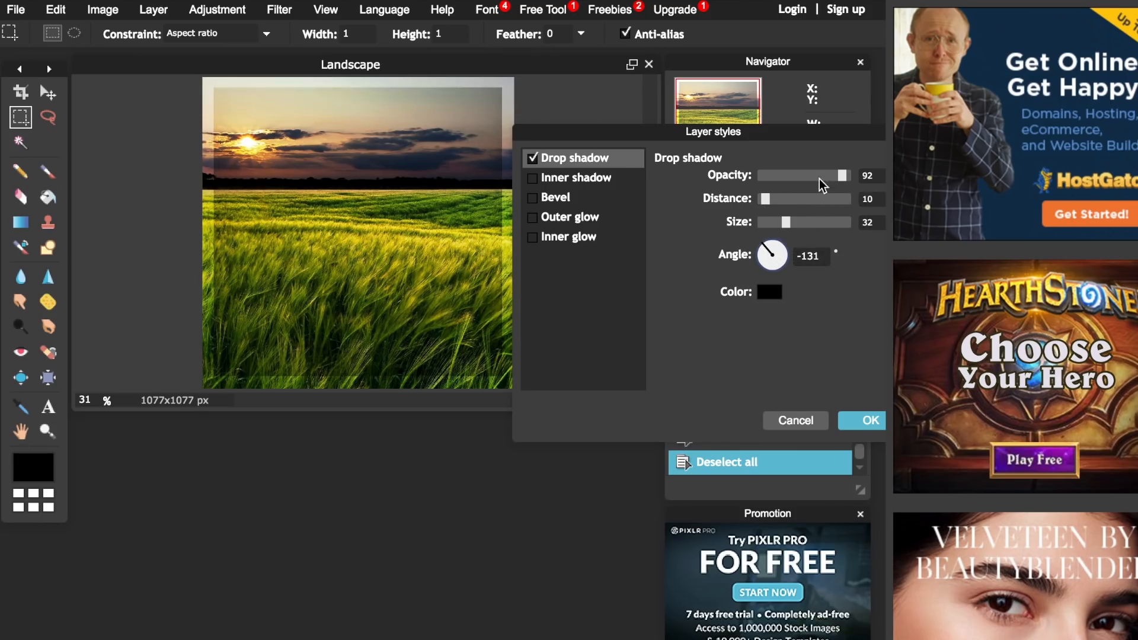
left_click_drag(778, 230, 754, 229)
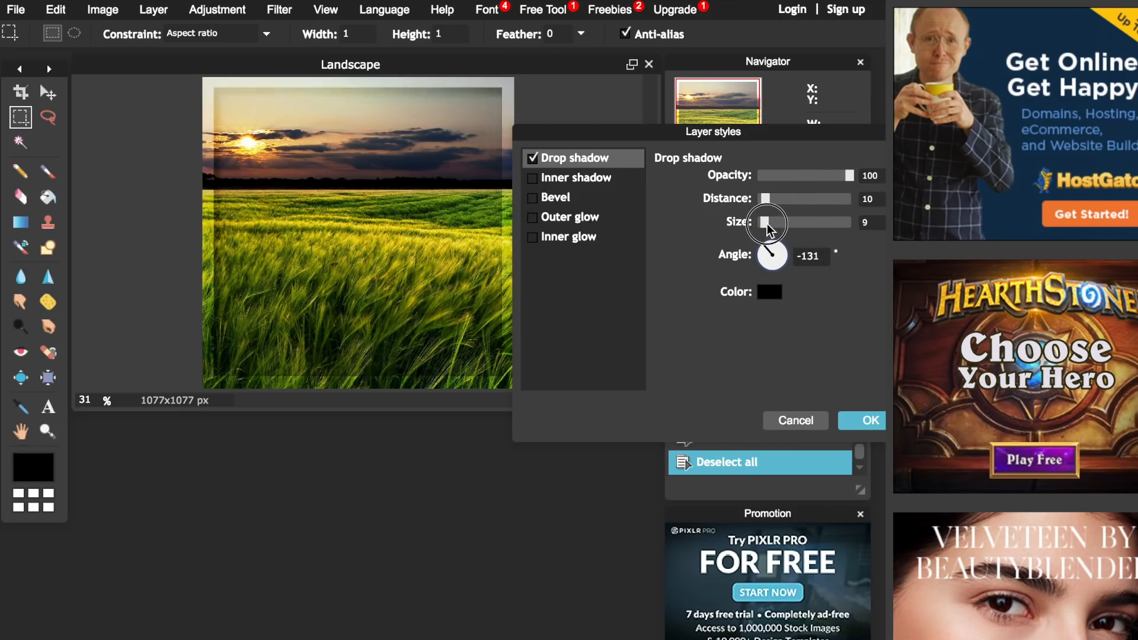
left_click(858, 420)
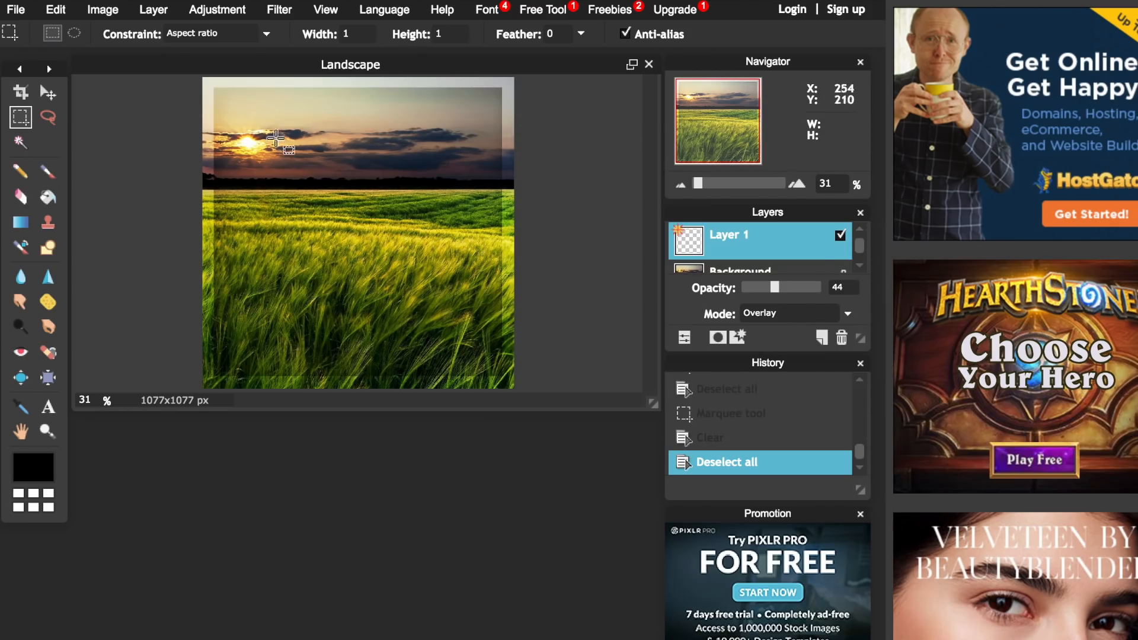
Step: Open the image Circle.jpg as a new layer
left_click(153, 13)
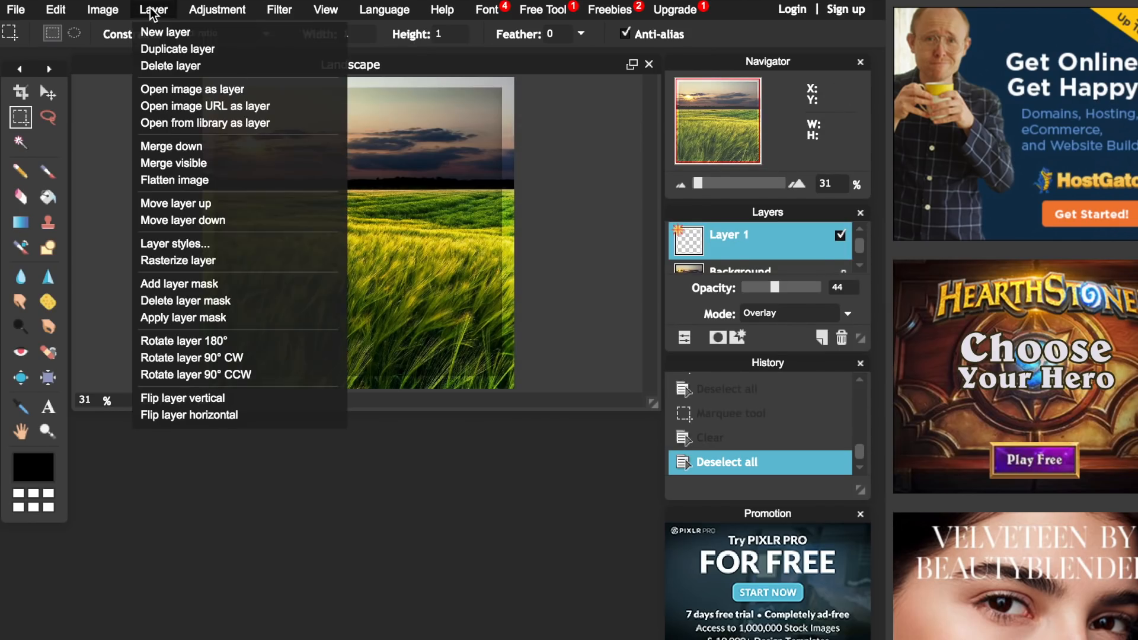
left_click(192, 89)
left_click(556, 11)
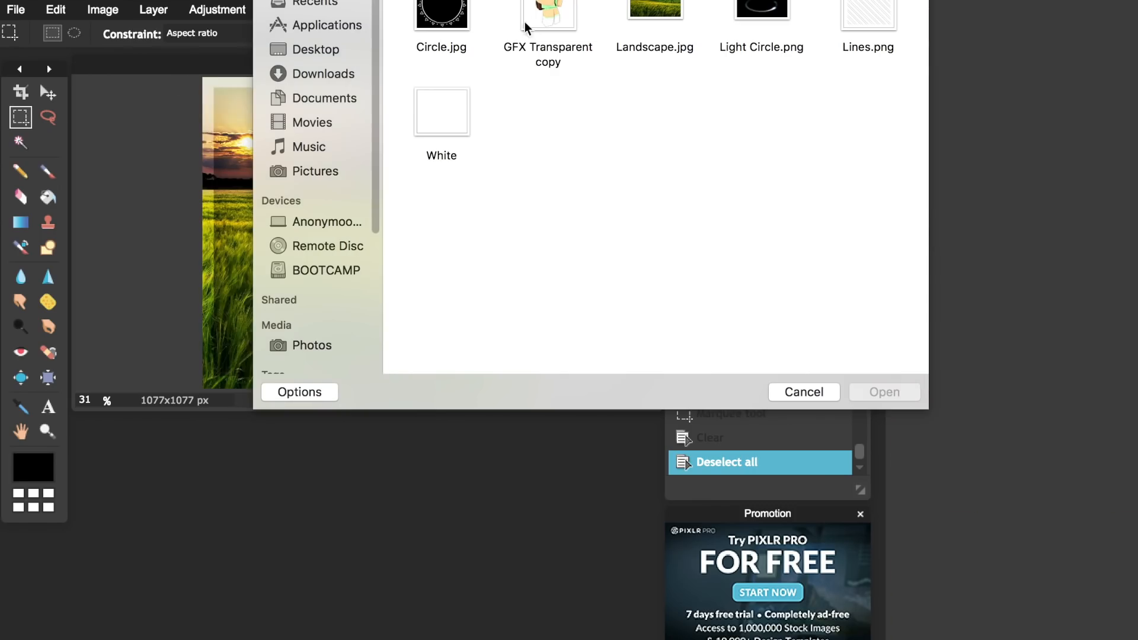
double_click(442, 12)
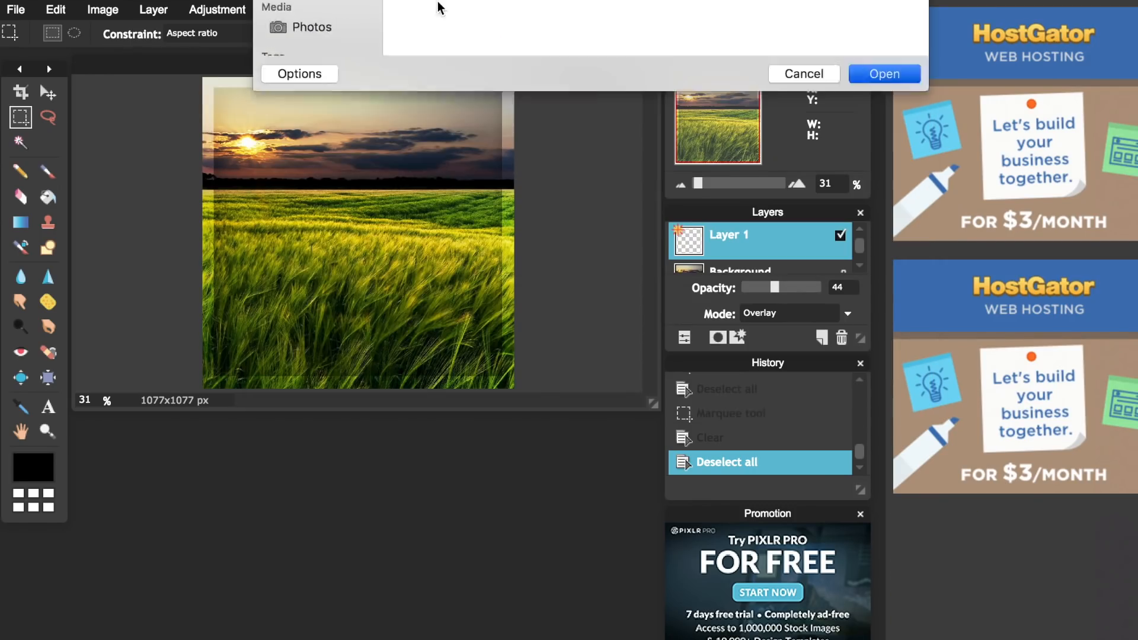
Step: Free transform the circle layer, enlarging and centring it to nearly fill the area inside the border, and apply the change
left_click(58, 11)
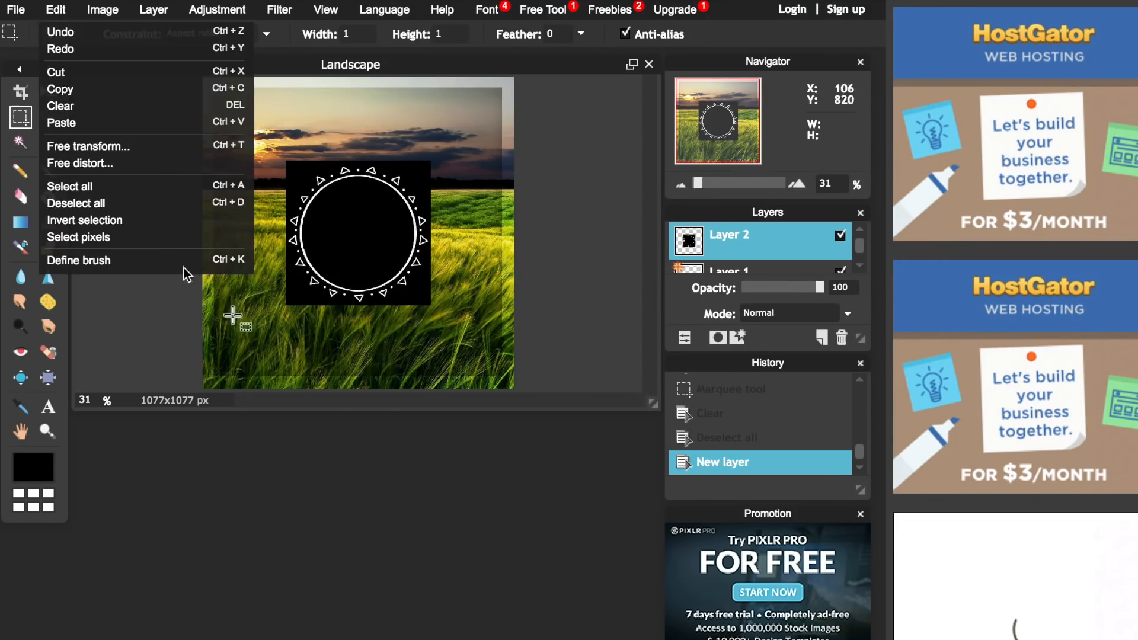
left_click(146, 147)
left_click_drag(353, 242, 281, 172)
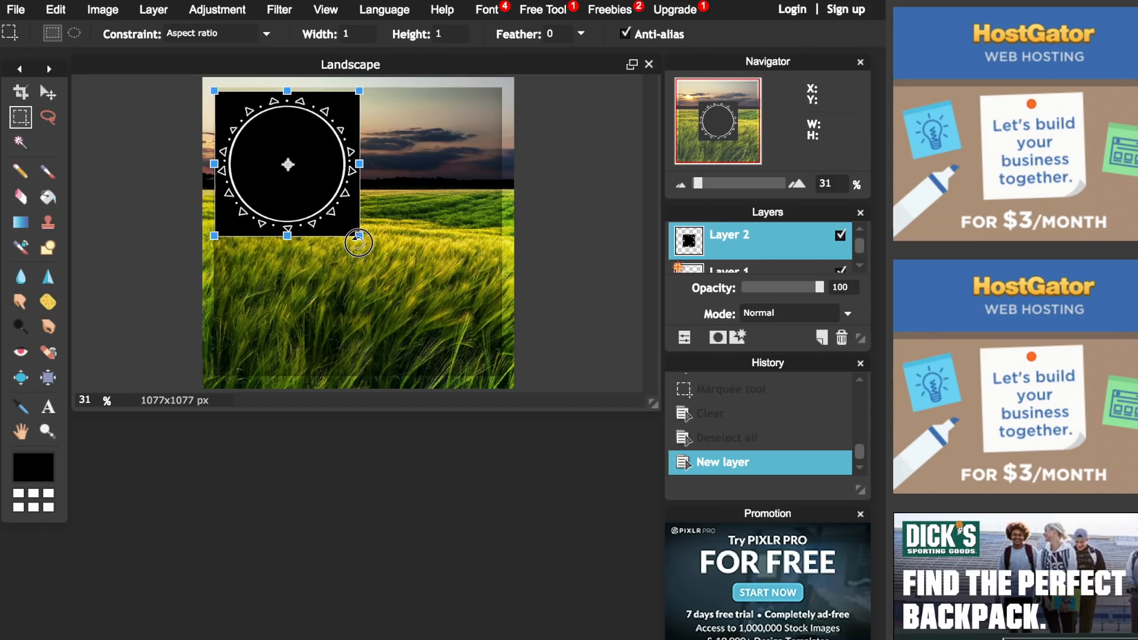
left_click_drag(368, 240, 405, 284)
left_click_drag(320, 236, 366, 292)
left_click_drag(462, 350, 488, 368)
left_click_drag(407, 325, 419, 325)
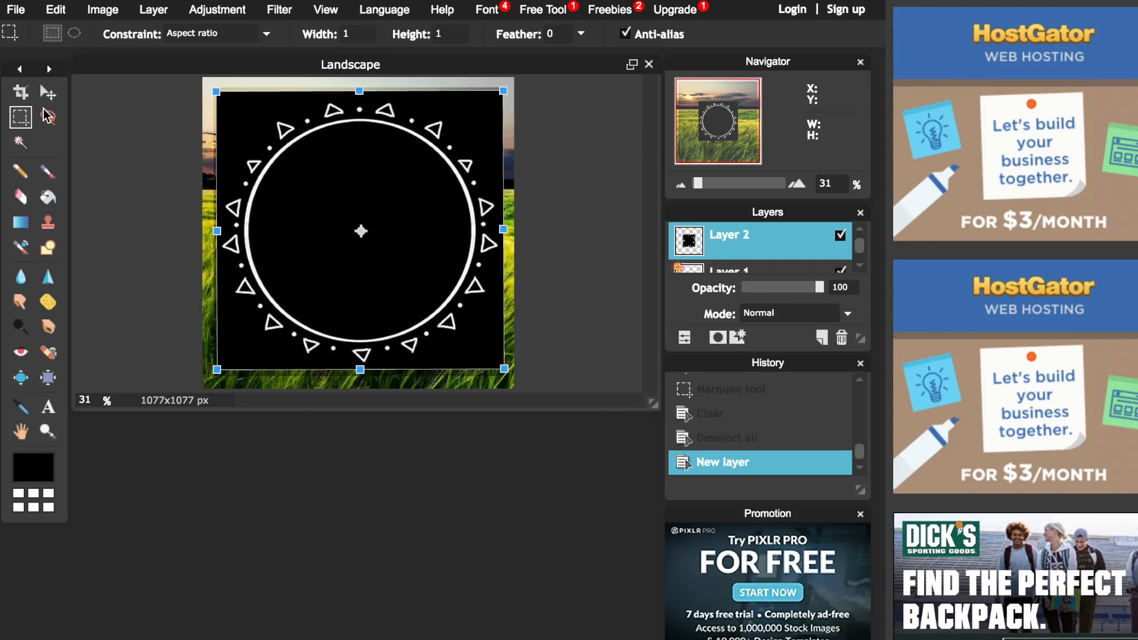
left_click(45, 96)
left_click(385, 375)
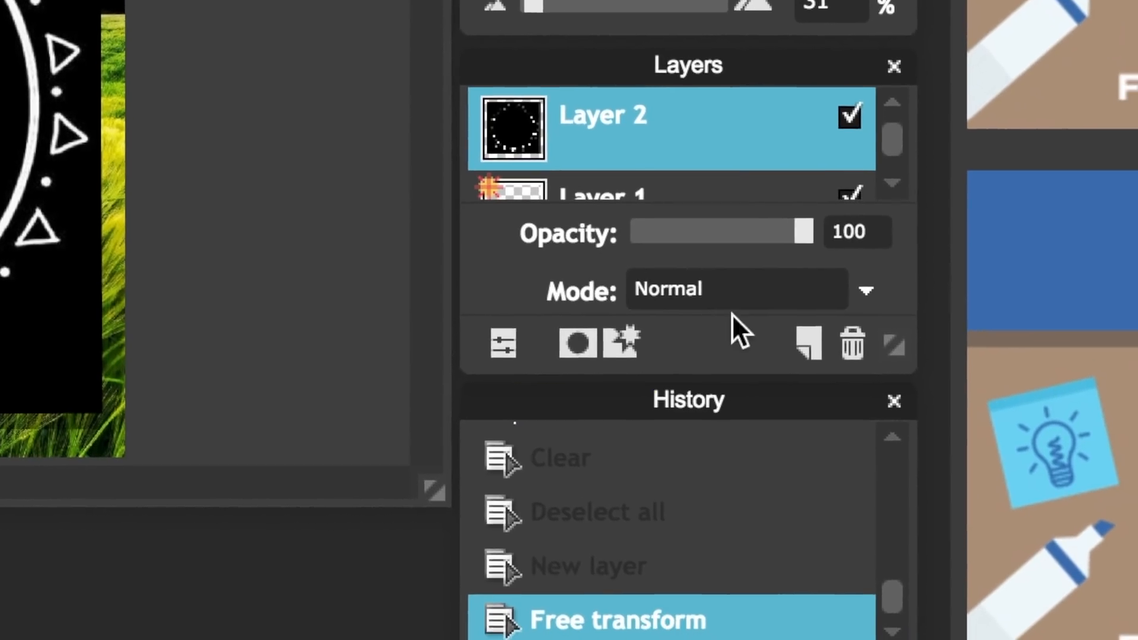
Step: Set the circle layer's blend mode to Add and lower its opacity to 48
left_click(717, 302)
left_click(660, 346)
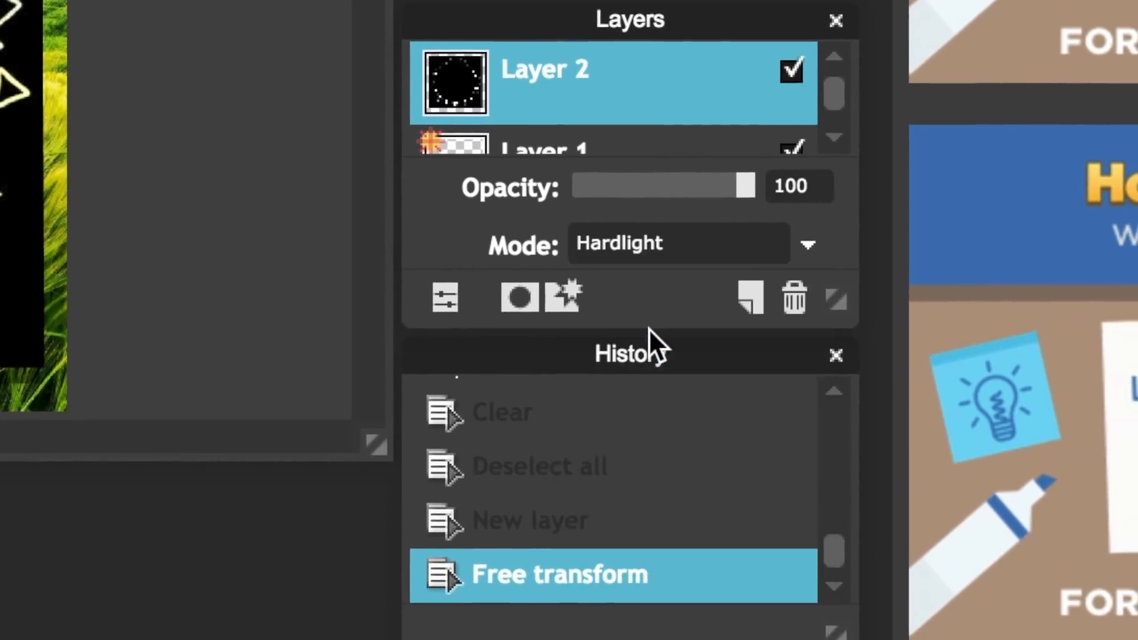
left_click(643, 256)
scroll(658, 329, "up", 1)
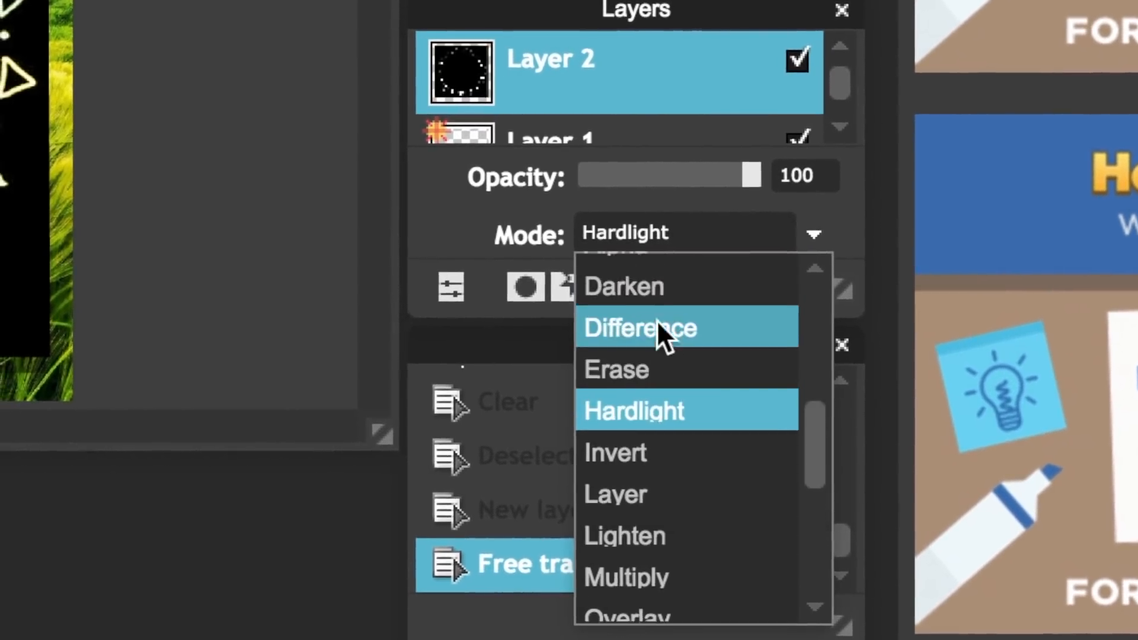
scroll(657, 320, "up", 3)
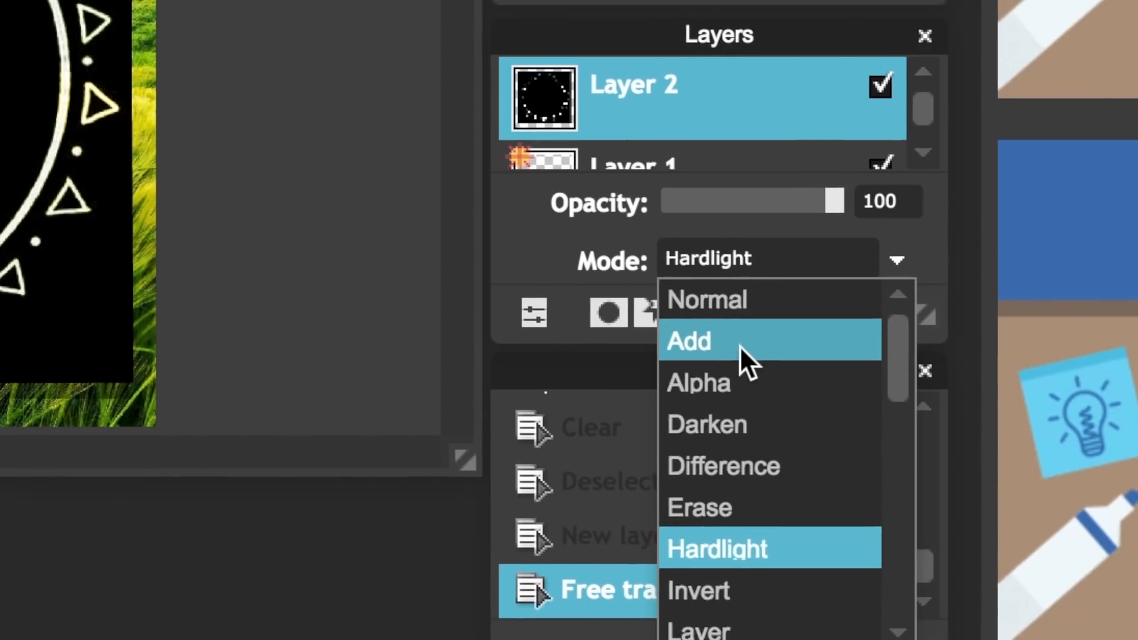
left_click(652, 323)
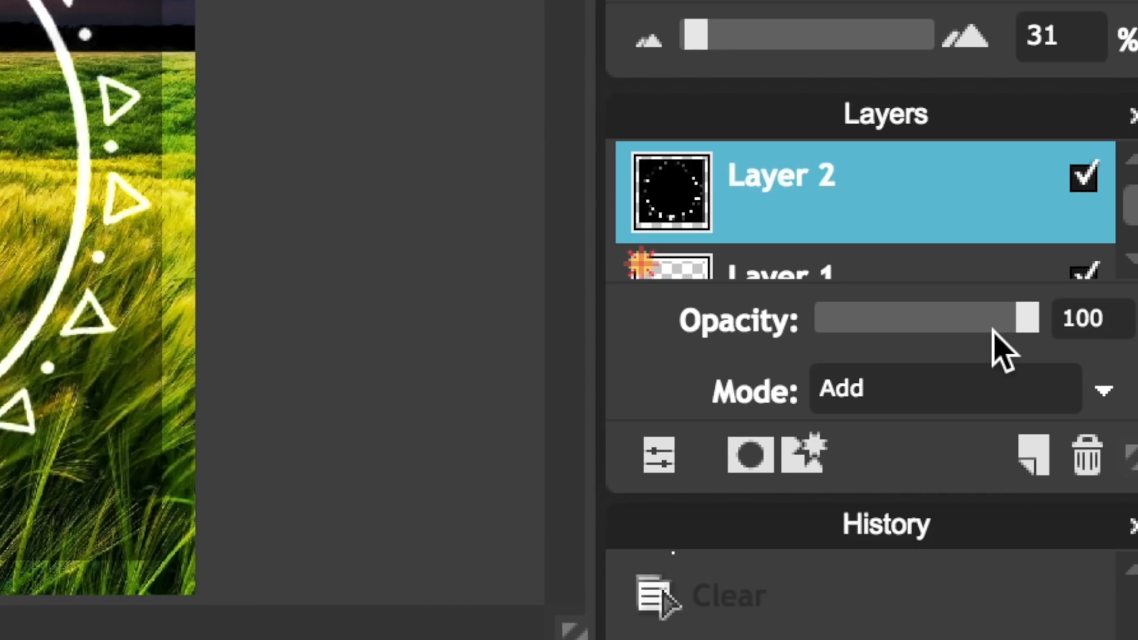
left_click_drag(981, 317, 919, 316)
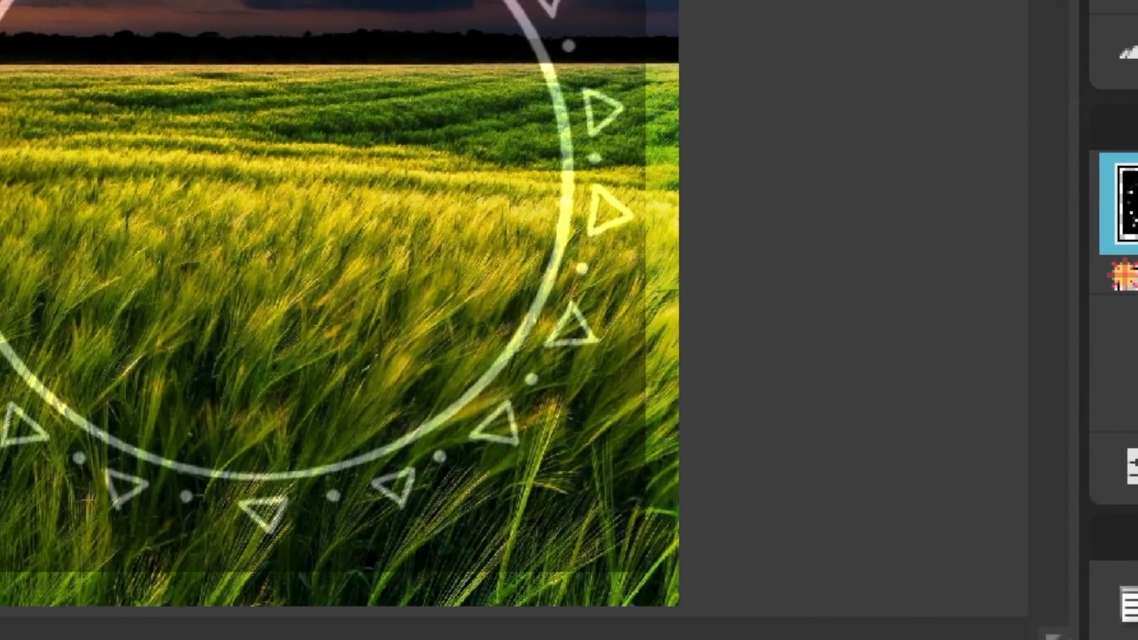
Step: Open the image Lines.png as a new layer
left_click(157, 11)
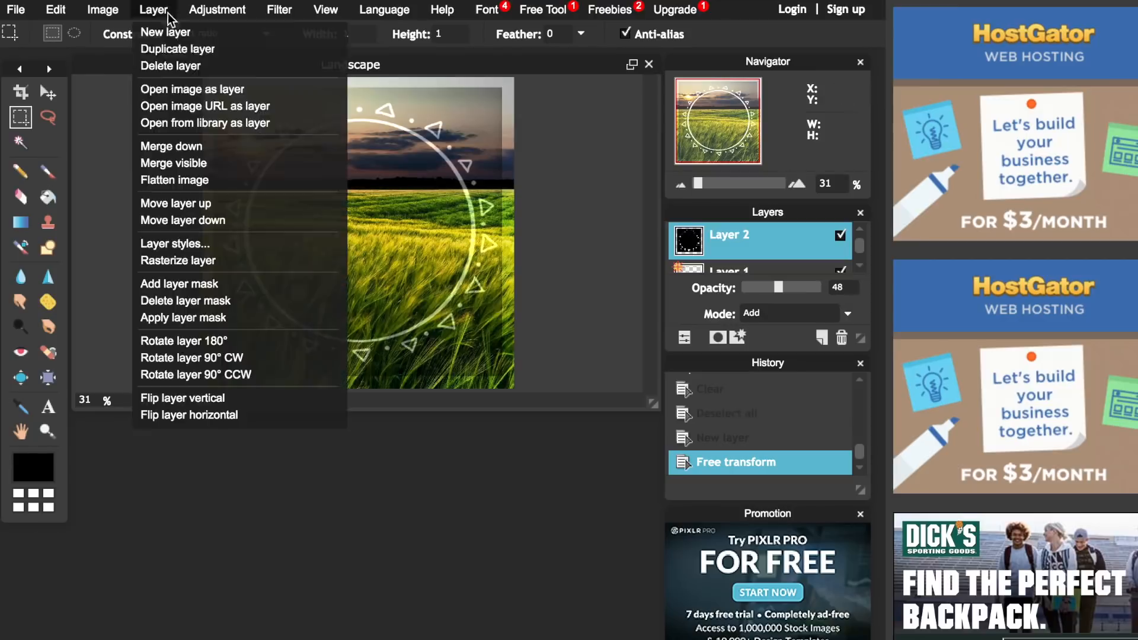
left_click(197, 88)
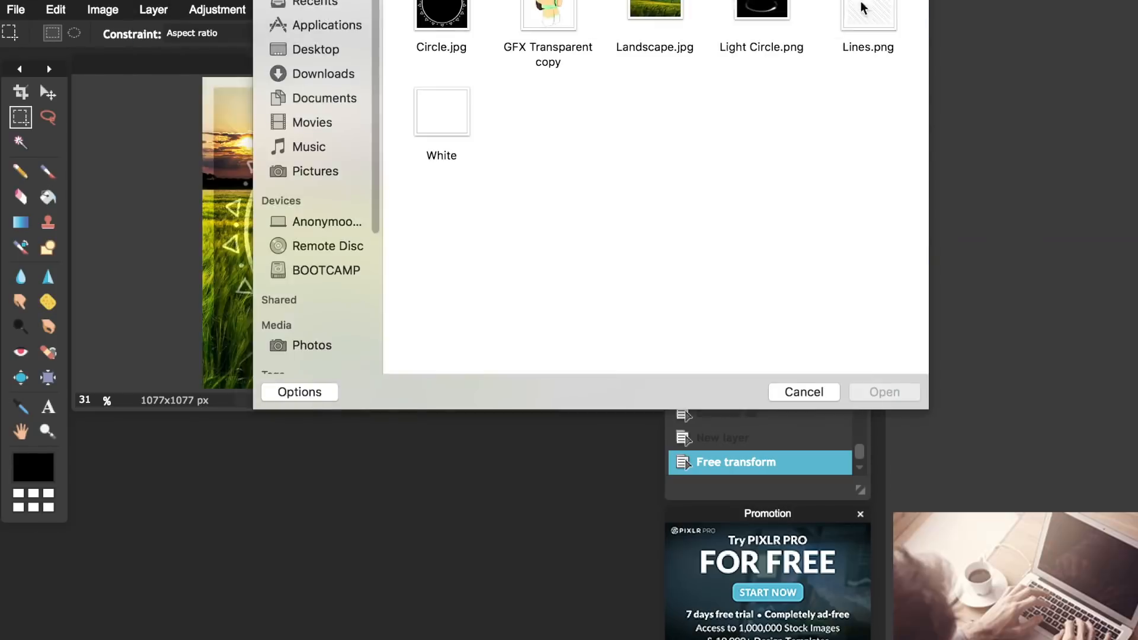
double_click(857, 20)
left_click(153, 9)
Step: Free transform the diagonal lines layer, resizing and positioning it to fit inside the border, and apply the change
left_click(56, 10)
left_click(83, 146)
left_click_drag(253, 156, 243, 150)
left_click_drag(471, 345, 485, 355)
left_click_drag(426, 293, 441, 303)
left_click_drag(217, 363, 215, 372)
left_click_drag(312, 306, 312, 310)
key("Return")
left_click(48, 93)
left_click_drag(406, 294, 405, 294)
Step: Clear the diagonal lines overlapping the upper border strip using an unrestricted marquee selection, and deselect all
left_click(21, 117)
left_click_drag(223, 76, 224, 78)
key("ctrl+d")
left_click(217, 34)
left_click(201, 45)
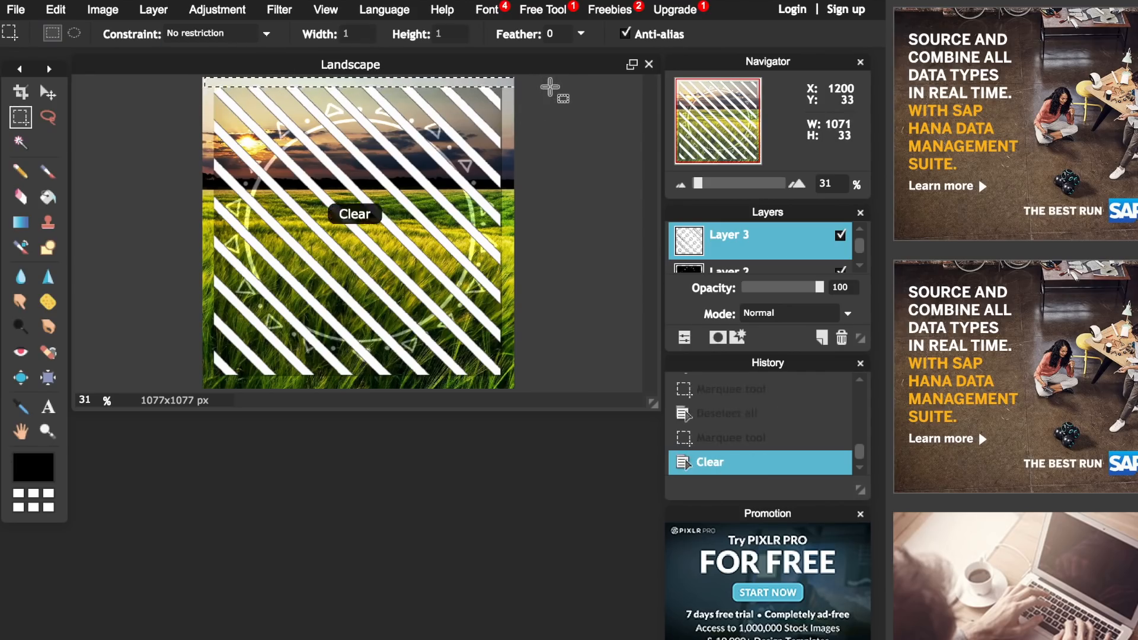
key("ctrl+d")
left_click_drag(589, 89, 592, 86)
key("ctrl+d")
Step: Set the lines layer's blend mode to Overlay and lower its opacity to 38
left_click(788, 312)
left_click_drag(848, 373, 849, 456)
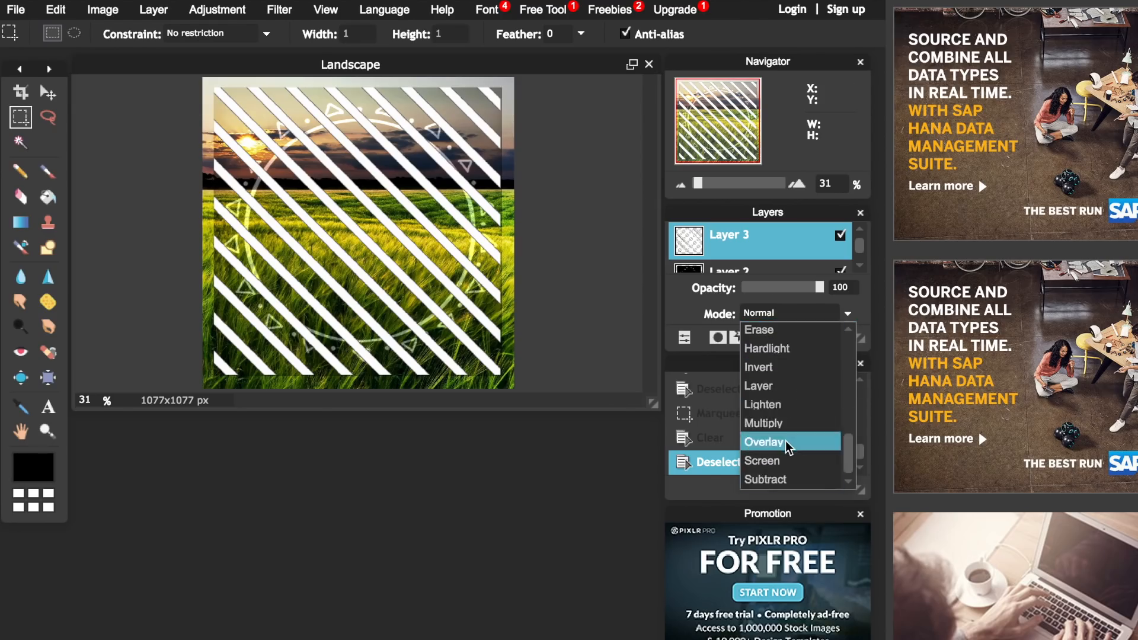
left_click(771, 436)
left_click(759, 288)
left_click_drag(766, 292, 770, 294)
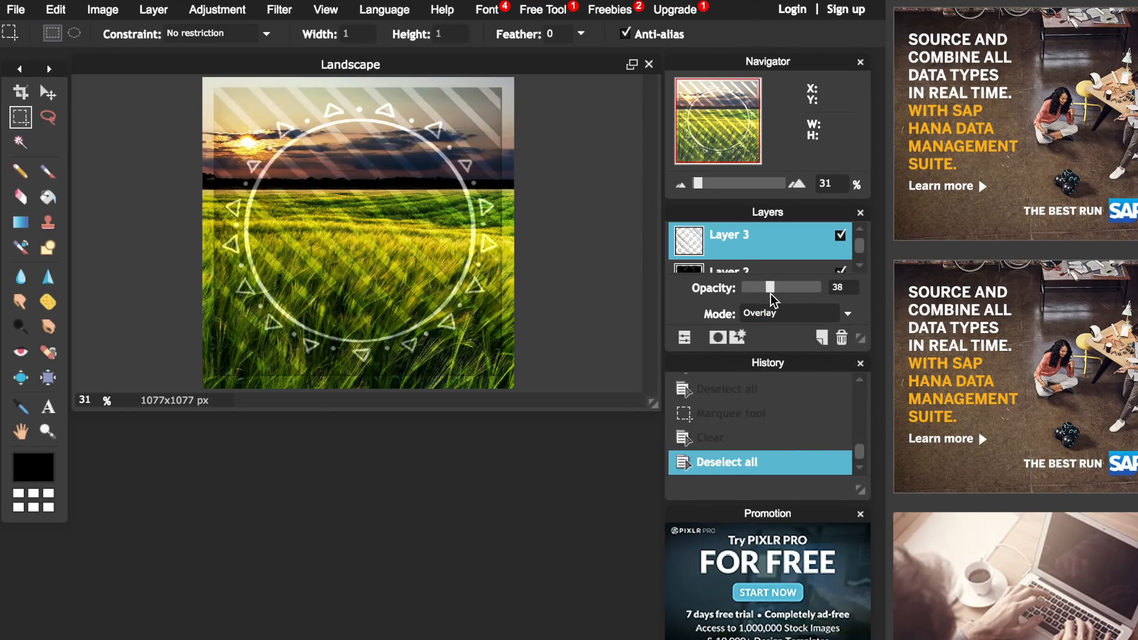
Step: Free transform the lines layer, adjusting its width to line up with the border's inner edge, and apply the change
left_click(48, 92)
left_click(55, 9)
left_click(83, 145)
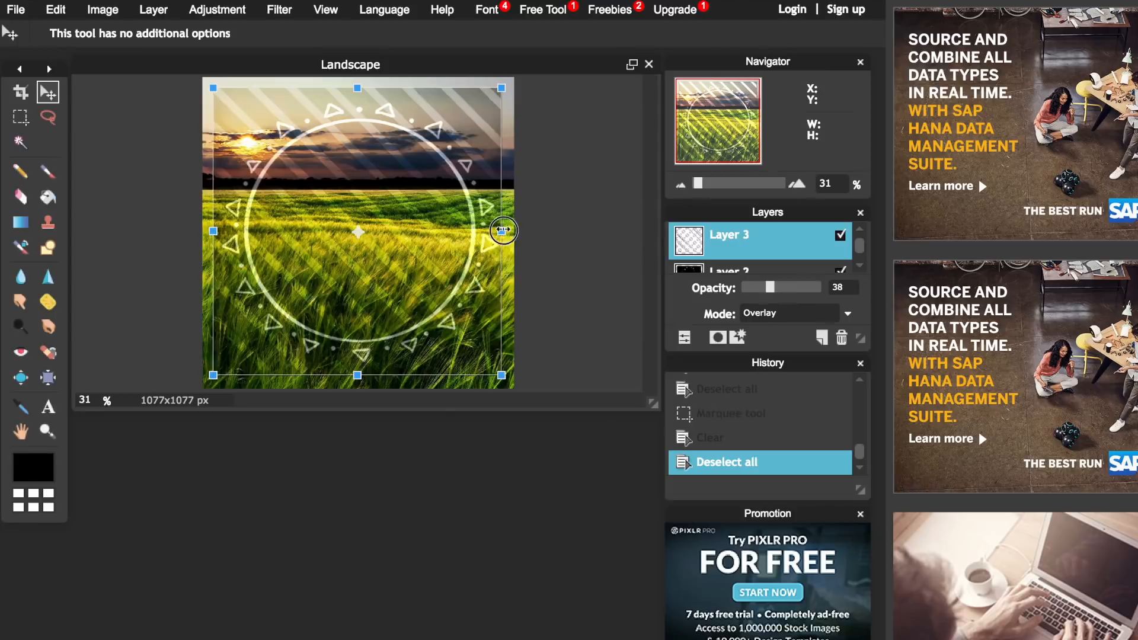
left_click_drag(504, 231, 502, 231)
left_click(48, 92)
left_click(375, 377)
Step: Enlarge the document window and open the GFX Transparent copy image as a new layer
left_click_drag(653, 405, 662, 533)
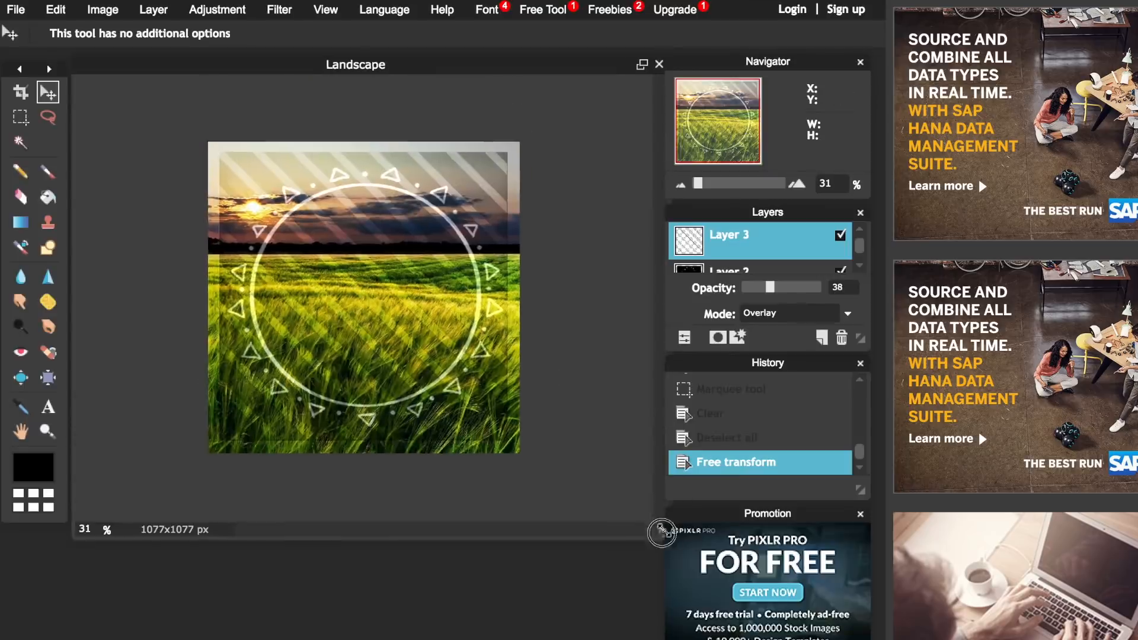
scroll(479, 439, "up", 6)
scroll(479, 439, "down", 4)
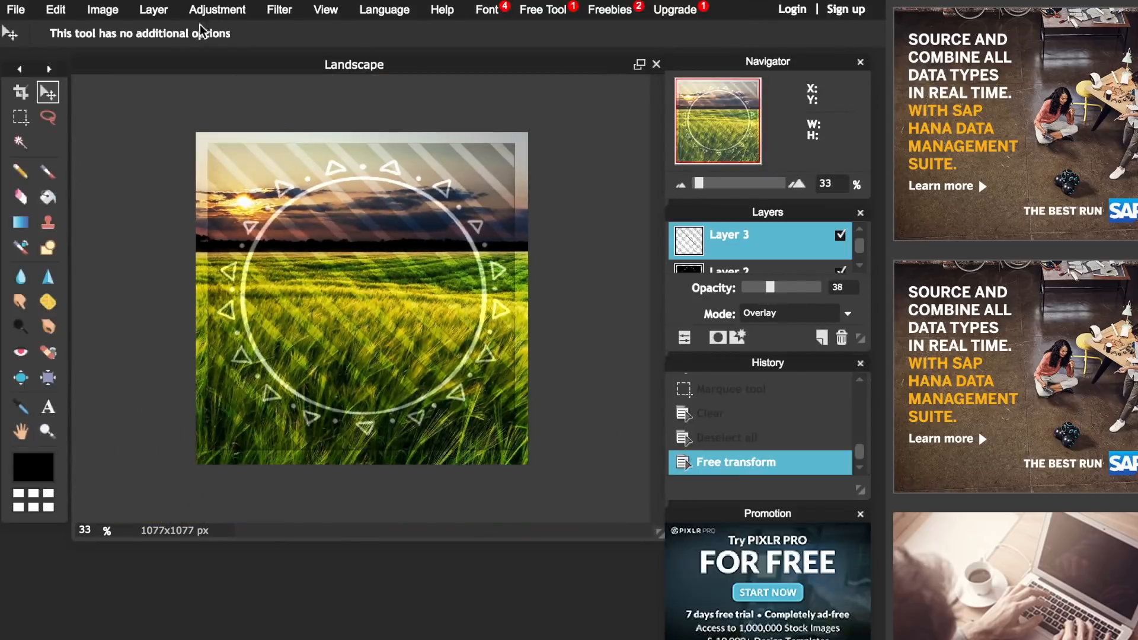
left_click(153, 9)
left_click(203, 90)
left_click(544, 8)
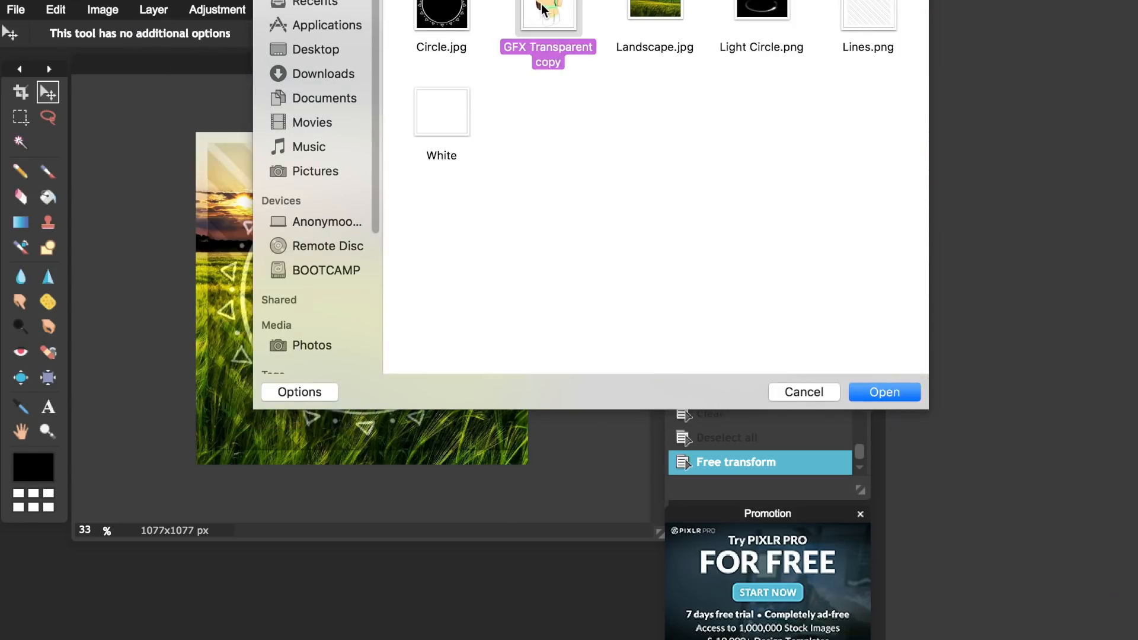
double_click(544, 8)
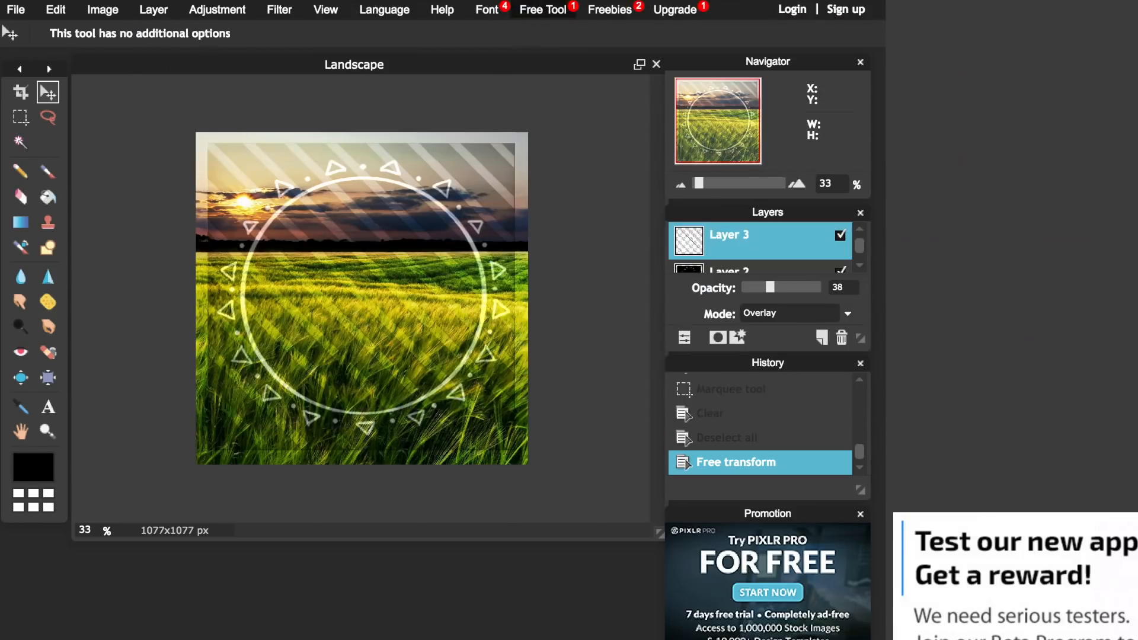
Step: Scale down the character layer with Free transform and position it centred, with the head just inside the border's upper edge
left_click_drag(434, 237, 306, 217)
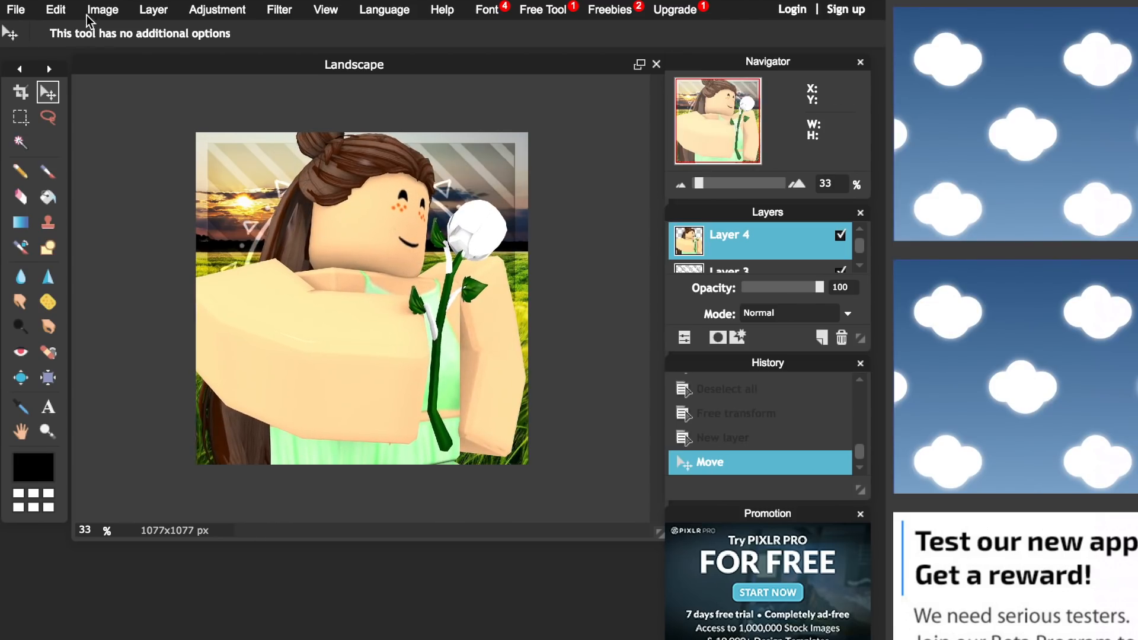
left_click(57, 10)
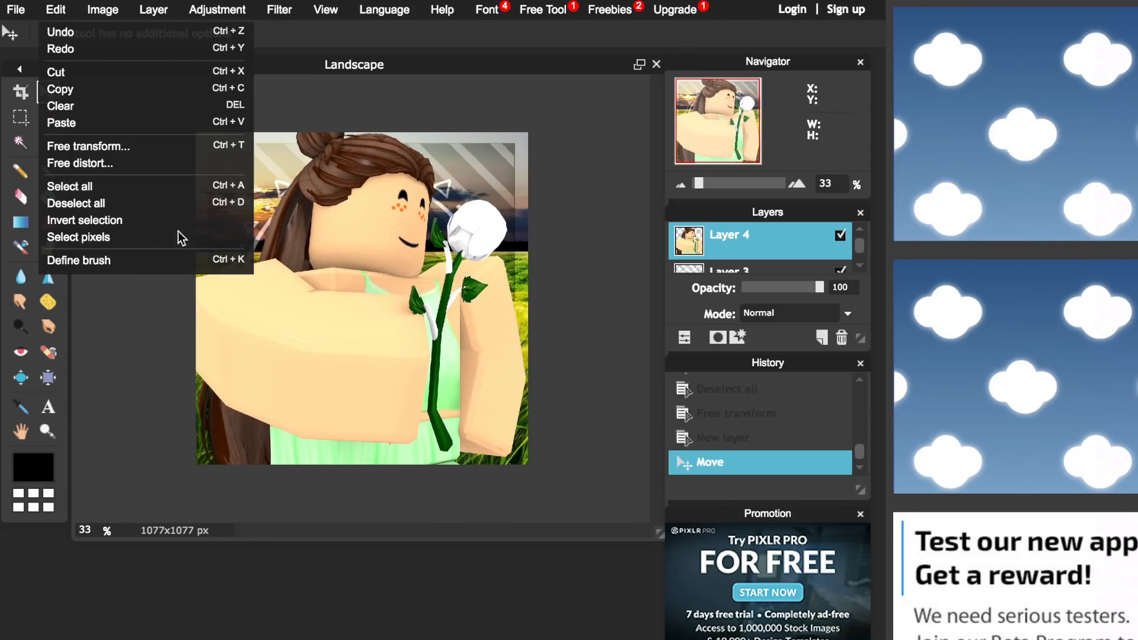
left_click(122, 148)
left_click_drag(184, 114, 214, 178)
left_click_drag(362, 363, 365, 335)
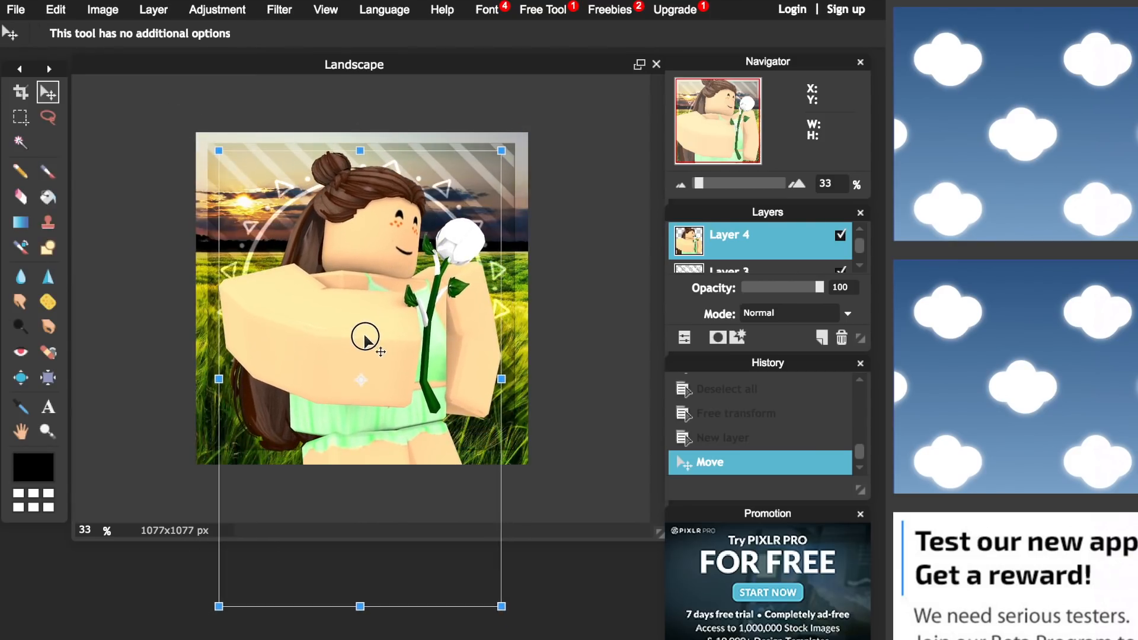
left_click(25, 95)
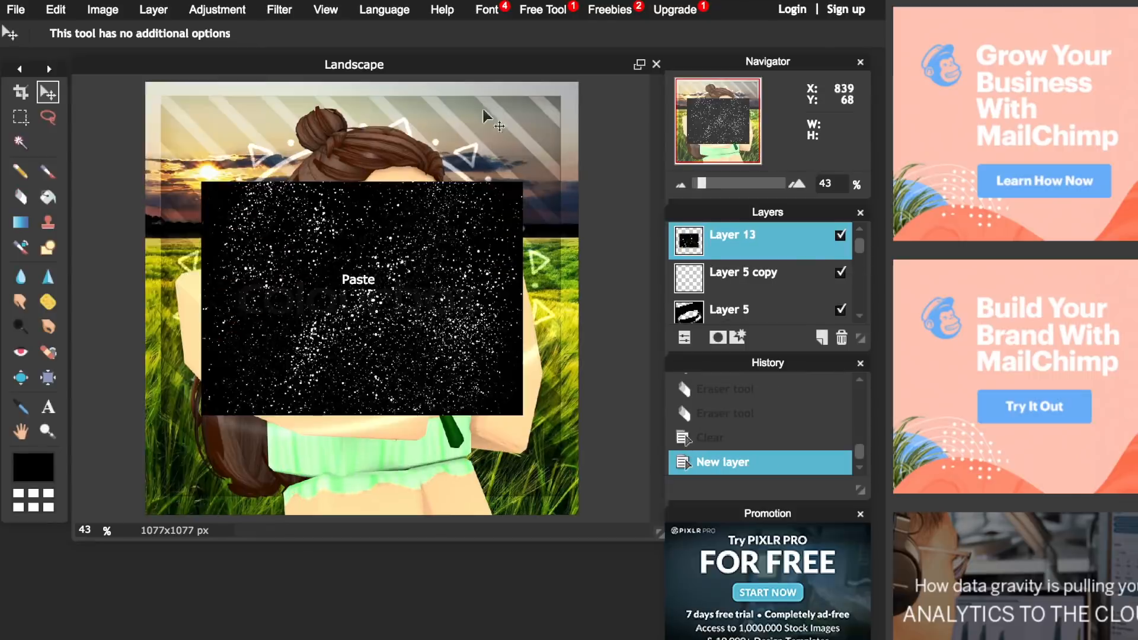
Step: Free transform the pasted star-speckle layer to cover the whole canvas and apply the change
left_click(56, 10)
left_click(77, 145)
left_click_drag(592, 472, 77, 157)
left_click(20, 93)
left_click(373, 375)
Step: Set the star-speckle layer's blend mode to Add and lower its opacity to 7
left_click(685, 338)
left_click(791, 313)
left_click(783, 348)
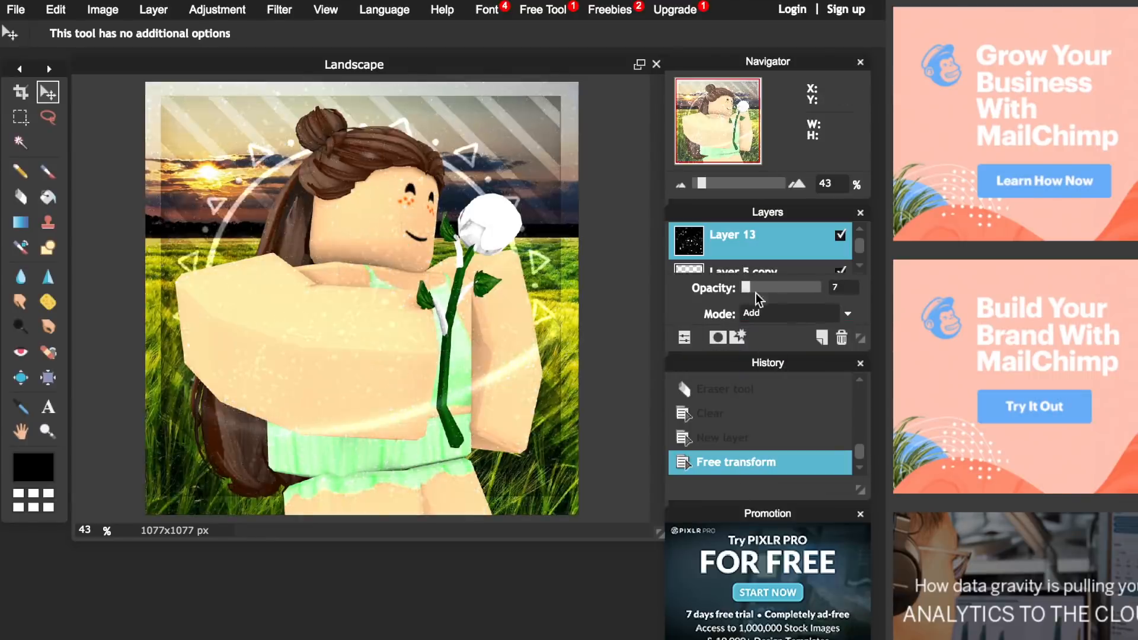
left_click(687, 338)
Step: Move the star-speckle layer below the character layer in the layer order
left_click_drag(735, 240, 750, 328)
scroll(863, 261, "down", 2)
left_click_drag(771, 256, 794, 296)
Step: Move the pasted glowing swirl layer to the top of the layer order
left_click(684, 337)
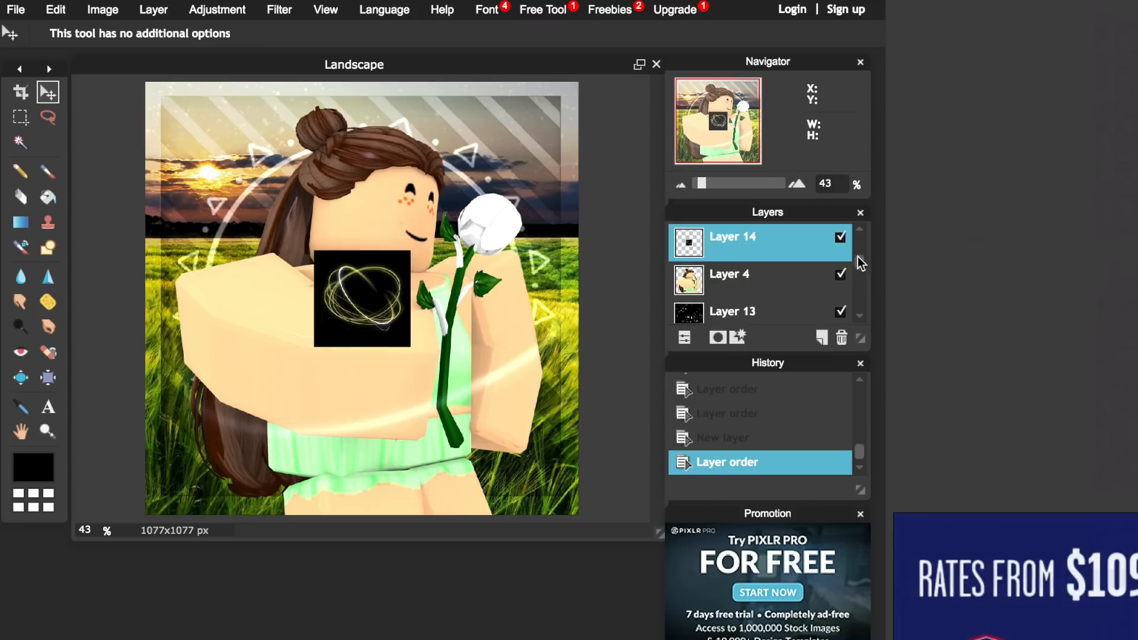
scroll(856, 256, "up", 2)
left_click_drag(853, 309, 863, 238)
Step: Free transform the glowing swirl layer, enlarging it to cover the whole canvas, and apply the change
left_click(55, 10)
left_click(119, 146)
left_click_drag(410, 347, 620, 529)
left_click(23, 98)
left_click(376, 377)
Step: Set the glowing swirl layer's blend mode to Add and reduce its opacity to less than half
left_click(684, 337)
left_click(763, 313)
left_click(769, 350)
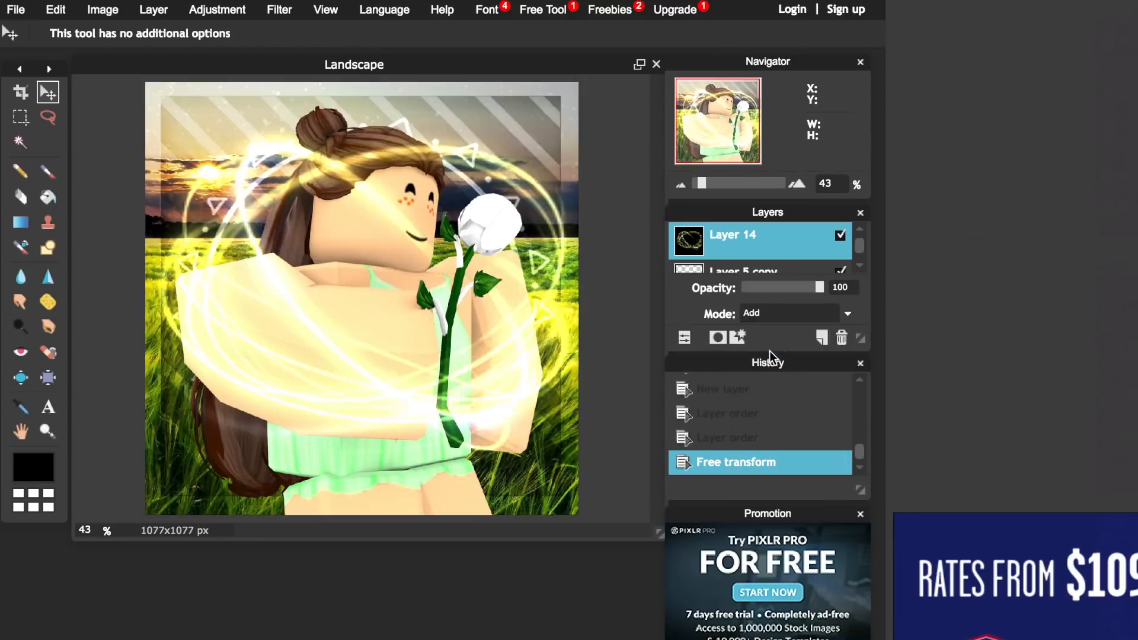
left_click(773, 287)
left_click(683, 338)
Step: Rearrange the layer order and delete the unneeded layer from the stack
left_click_drag(775, 303, 838, 336)
left_click_drag(421, 326, 504, 415)
key("ctrl+z")
left_click_drag(859, 252, 860, 314)
left_click(841, 337)
Step: Free transform the glowing swirl layer, enlarging and shifting it slightly over the character's body, and apply the change
left_click(56, 10)
left_click(89, 162)
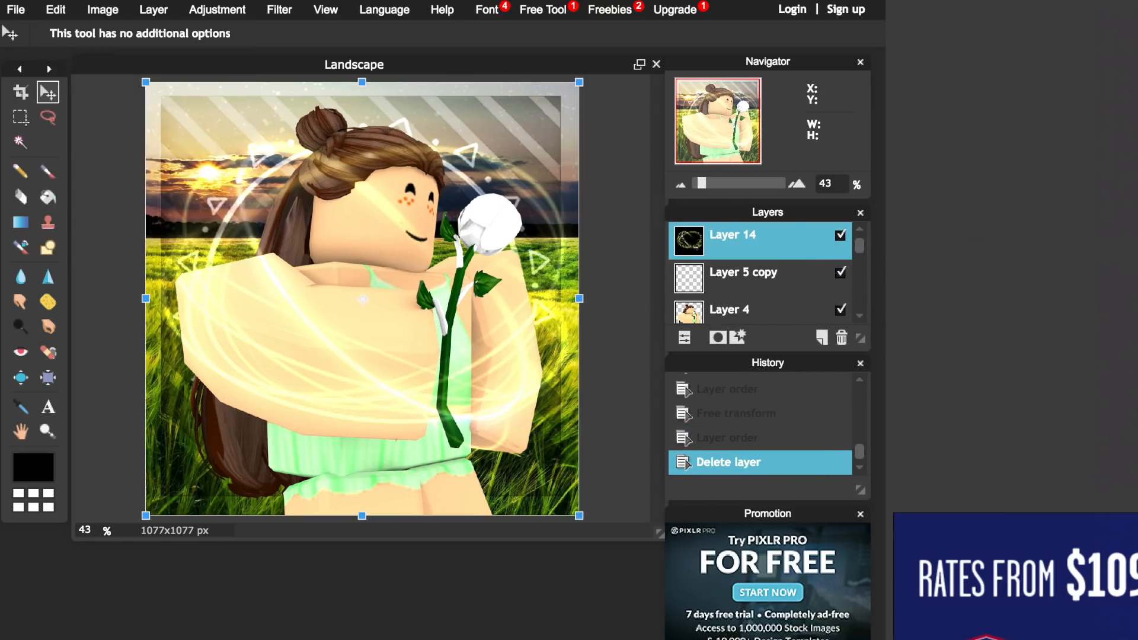
left_click_drag(580, 520, 604, 533)
left_click_drag(467, 452, 459, 470)
key("Return")
left_click(361, 382)
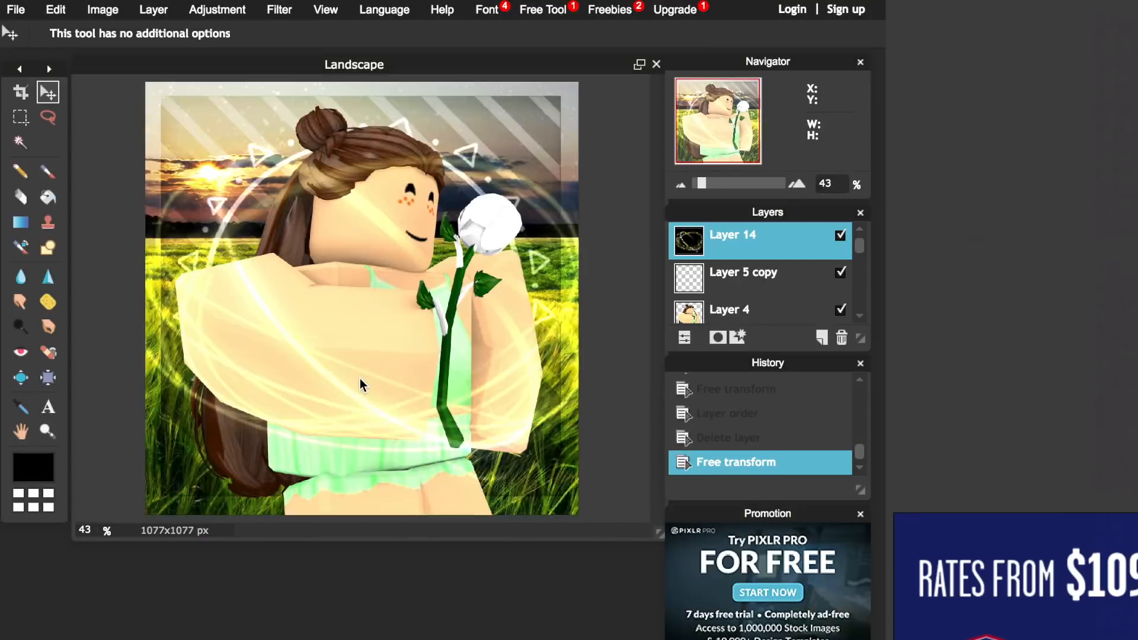
Step: Erase the swirl lines covering the character's face and hair, and slightly raise the swirl layer's opacity
scroll(348, 357, "up", 5)
key("e")
scroll(346, 358, "down", 2)
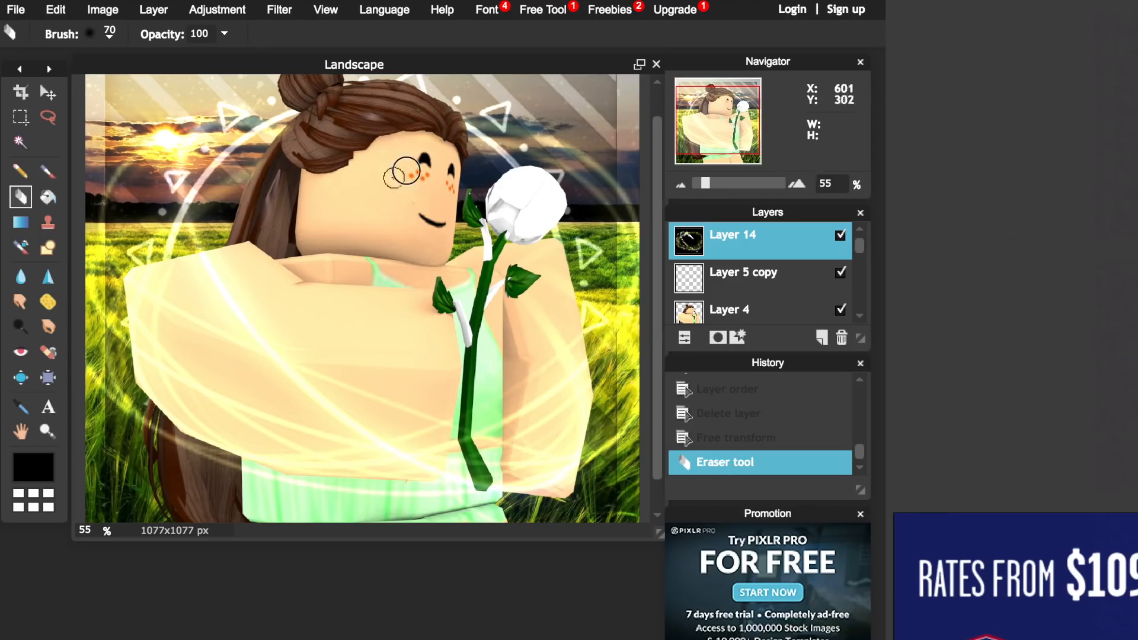
left_click(390, 211)
scroll(390, 210, "down", 2)
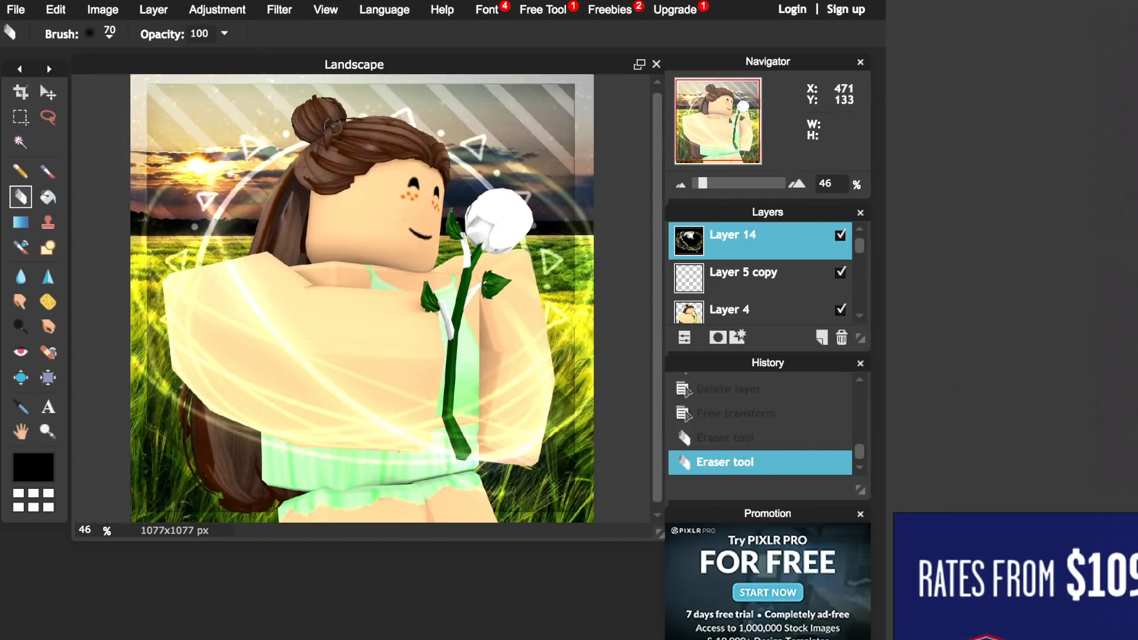
left_click(327, 160)
scroll(375, 220, "up", 1)
scroll(375, 221, "down", 3)
left_click(685, 337)
left_click_drag(751, 288, 762, 288)
Step: Add a text layer reading "sweet" on the canvas
left_click(105, 397)
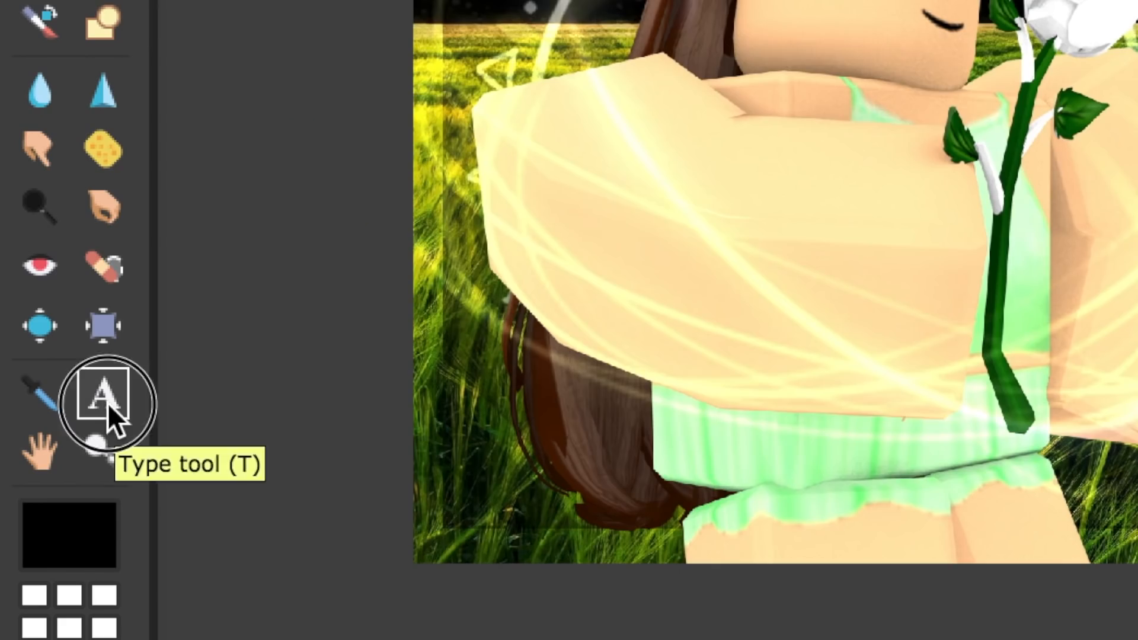
left_click(1060, 323)
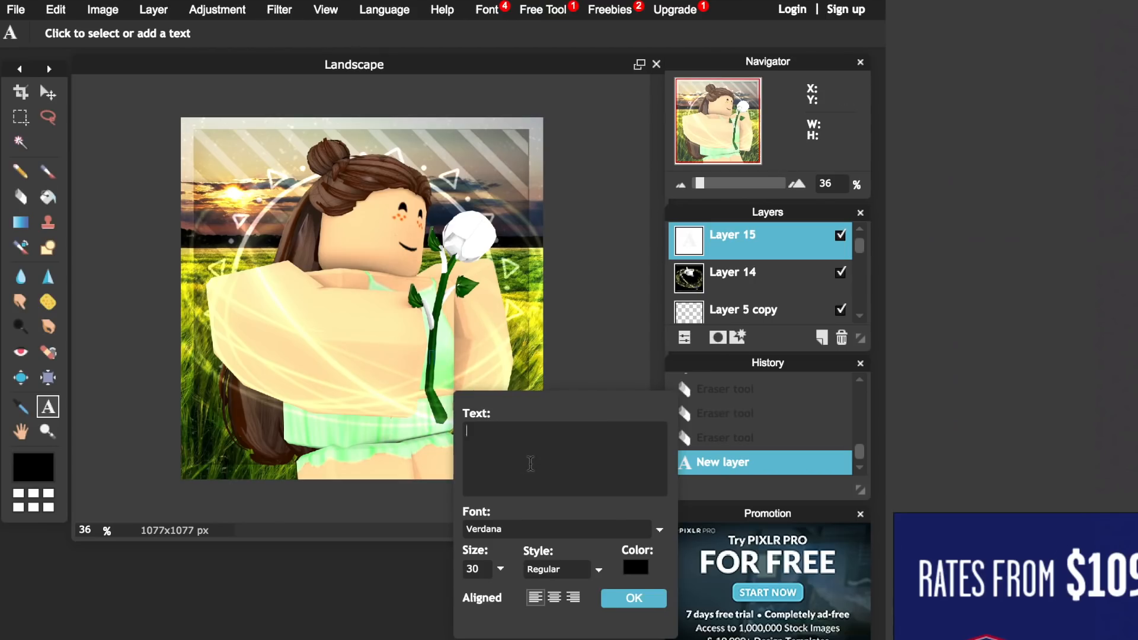
type("sweet")
Step: Set the "sweet" text in the Buttercup Sample font at a size of about 741 and confirm it
left_click(530, 527)
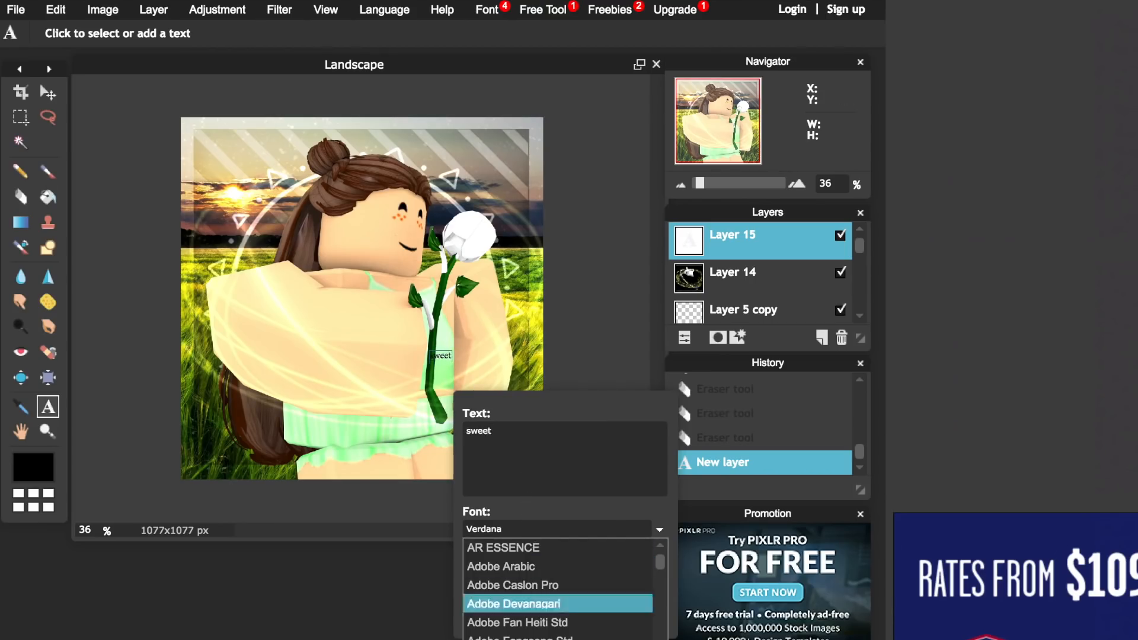
left_click_drag(571, 397, 585, 157)
left_click(584, 271)
left_click_drag(698, 300, 697, 338)
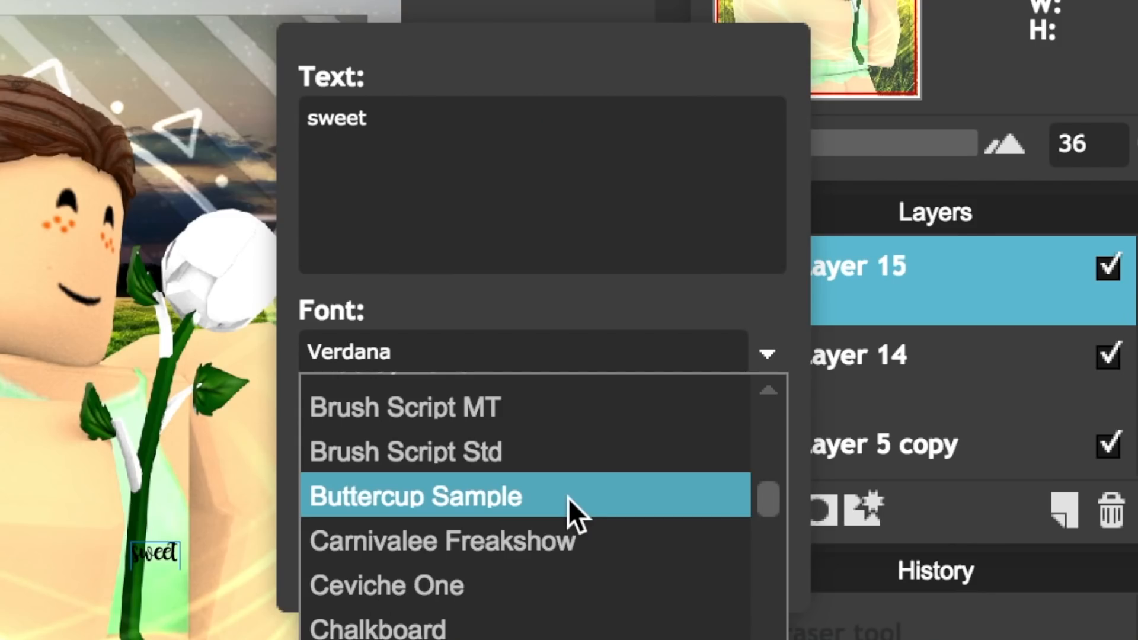
left_click(567, 497)
left_click(386, 449)
left_click_drag(198, 509, 348, 546)
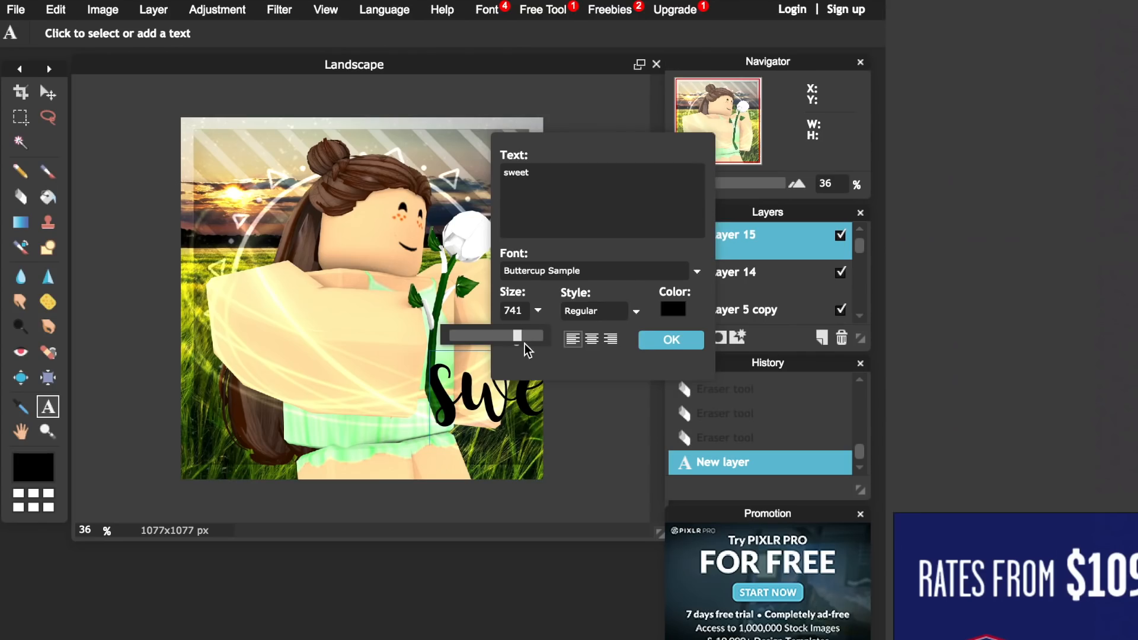
left_click(672, 342)
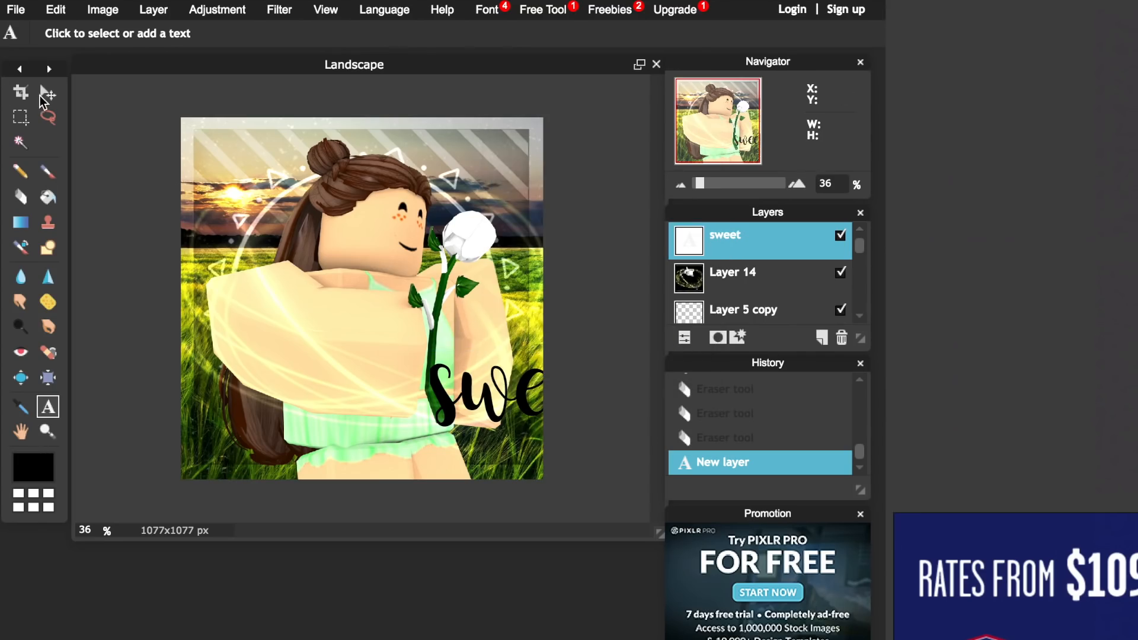
Step: Move the "sweet" text fully onto the lower part of the canvas and set its blend mode to Overlay
left_click(40, 95)
left_click_drag(483, 391, 401, 441)
left_click(684, 337)
left_click(601, 236)
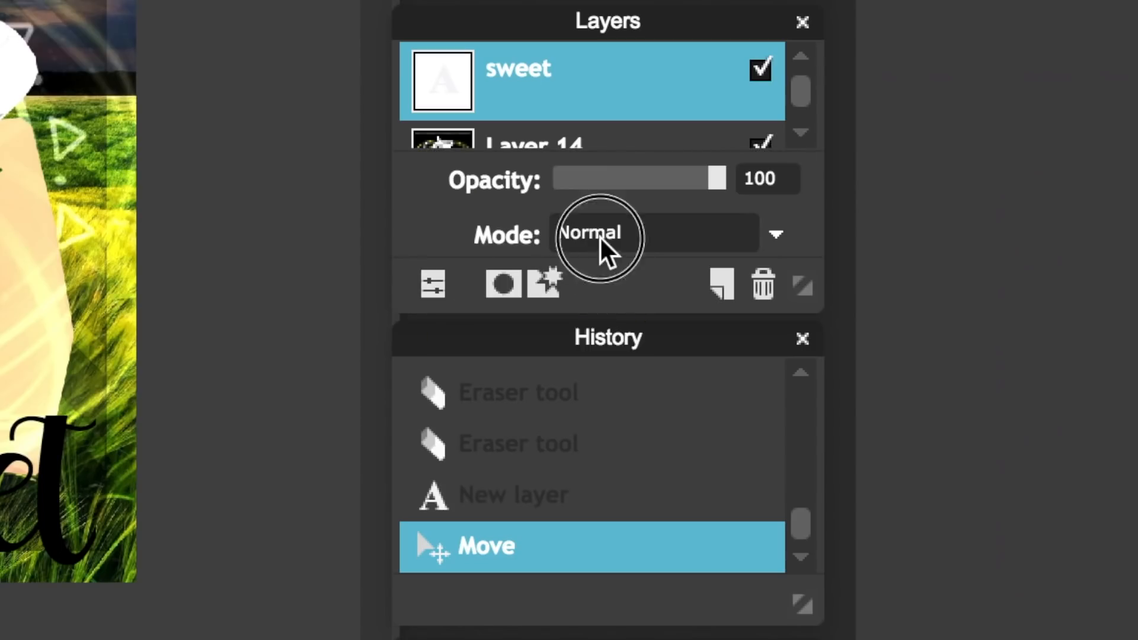
left_click_drag(776, 352, 788, 540)
left_click(704, 526)
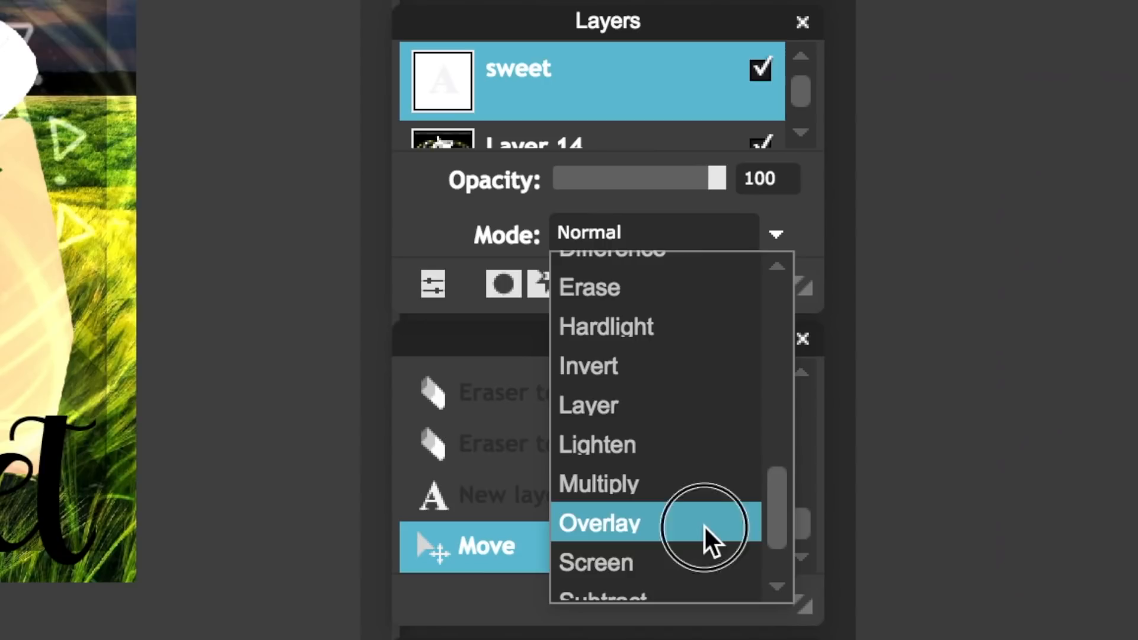
Step: Make the "sweet" text white and smaller, and move it into the canvas's upper-right corner
left_click(48, 412)
left_click(531, 167)
left_click(538, 310)
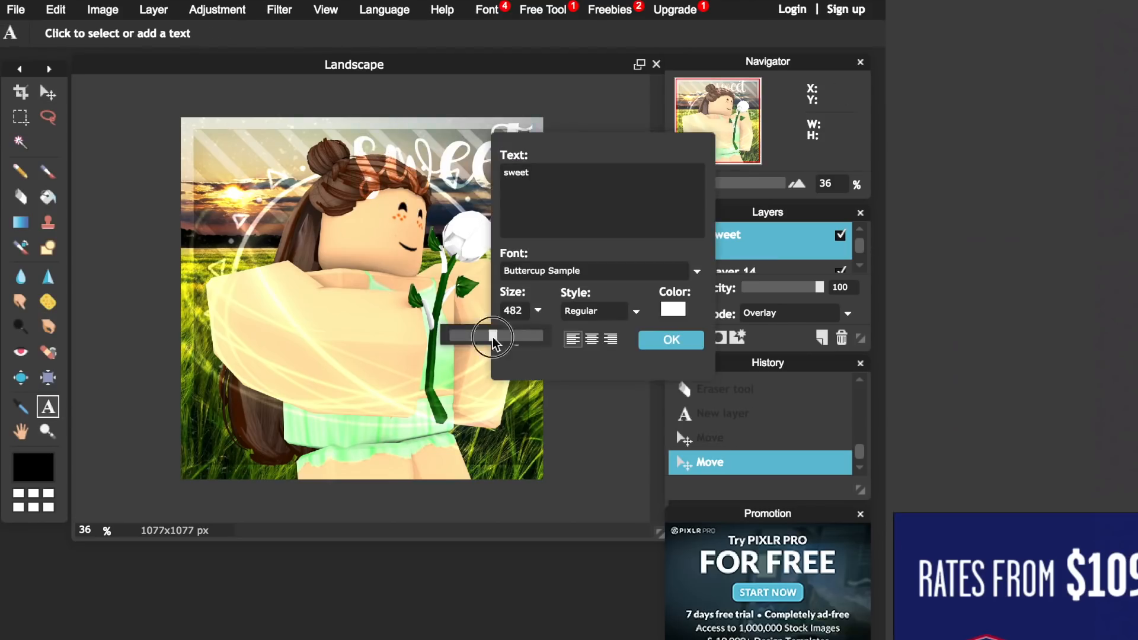
left_click_drag(493, 337, 481, 336)
left_click(670, 340)
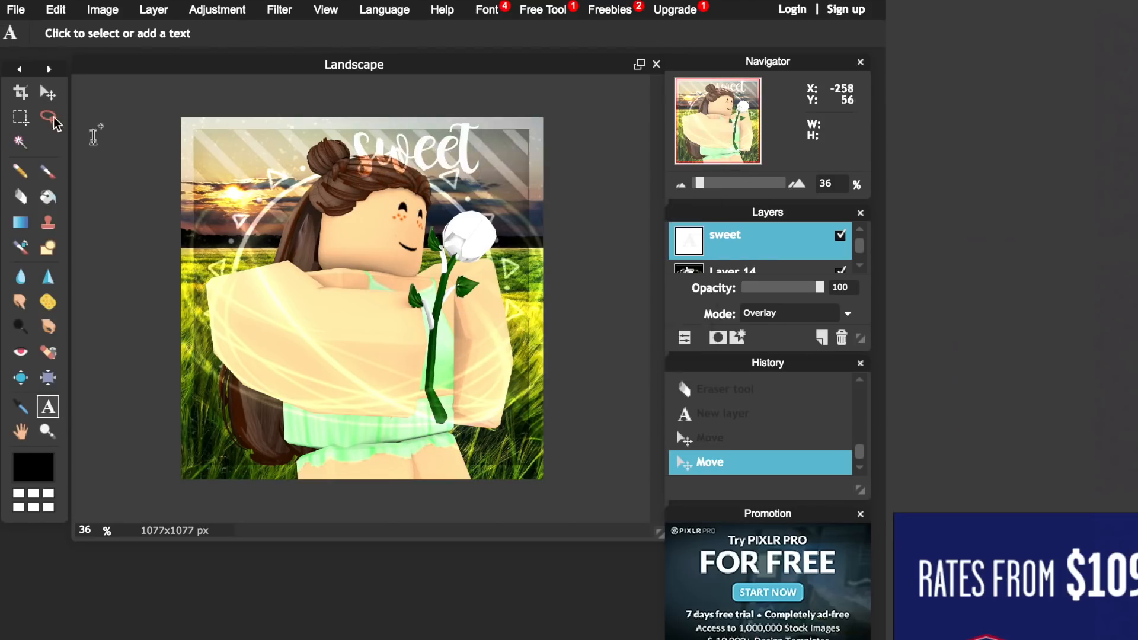
left_click(48, 91)
left_click_drag(381, 150, 427, 156)
Step: Shift the character and glowing swirl layers slightly left to make room for the text
left_click(685, 337)
left_click(781, 282)
scroll(777, 277, "down", 2)
left_click(776, 275)
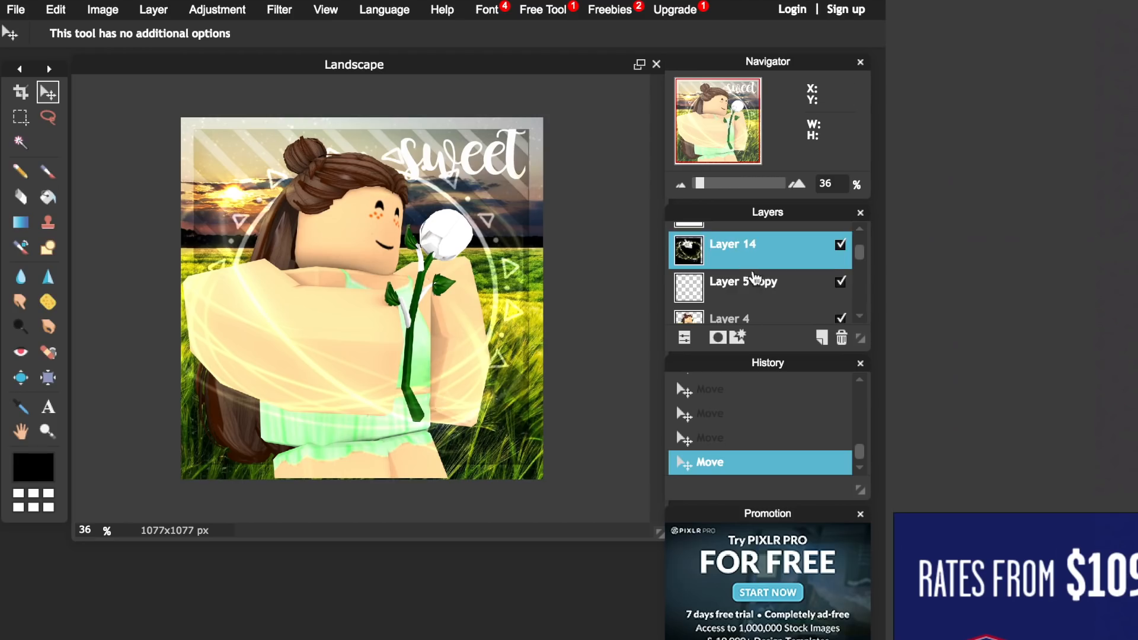
Step: Nudge the "sweet" text slightly within the upper-right corner and set its layer opacity to 100
scroll(754, 276, "up", 1)
left_click(752, 243)
left_click_drag(463, 169, 465, 173)
left_click(684, 337)
mouse_move(819, 289)
left_mouse_down()
mouse_move(802, 291)
mouse_move(828, 293)
left_mouse_up()
left_click_drag(463, 177, 464, 174)
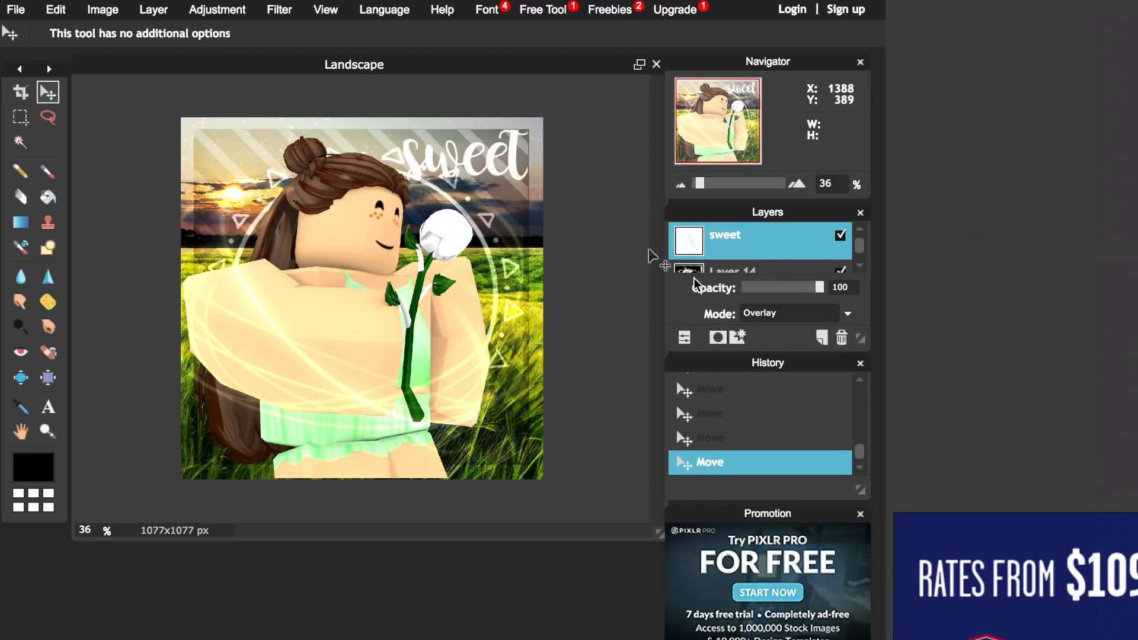
Step: Apply a layer style to the "sweet" text layer
left_click(684, 337)
left_click(737, 337)
left_click_drag(313, 187, 628, 59)
left_click(577, 80)
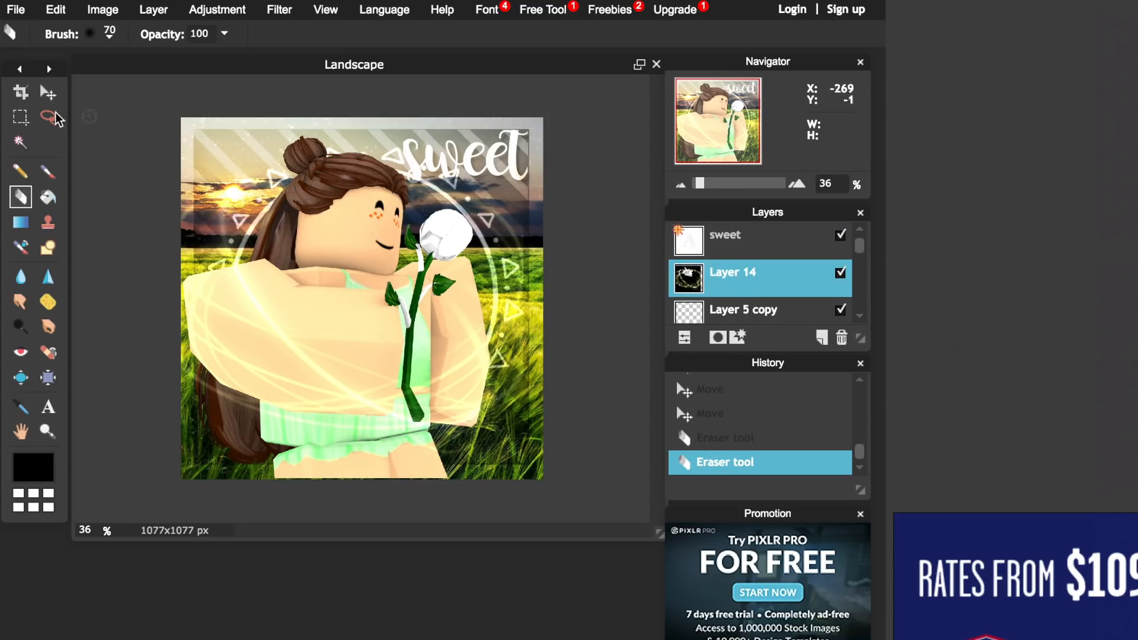
Step: Select the circle pattern on Layer 2 and move it slightly up and left behind the character
left_click(48, 92)
left_click_drag(858, 250, 859, 290)
left_click(747, 287)
left_click_drag(502, 278, 493, 266)
Step: Free transform the circle pattern layer, enlarging it slightly and recentring it behind the character, and apply the change
left_click(56, 10)
left_click(148, 147)
left_click_drag(514, 443, 535, 466)
left_click_drag(418, 310, 405, 307)
left_click_drag(522, 290, 538, 291)
left_click(22, 199)
key("Return")
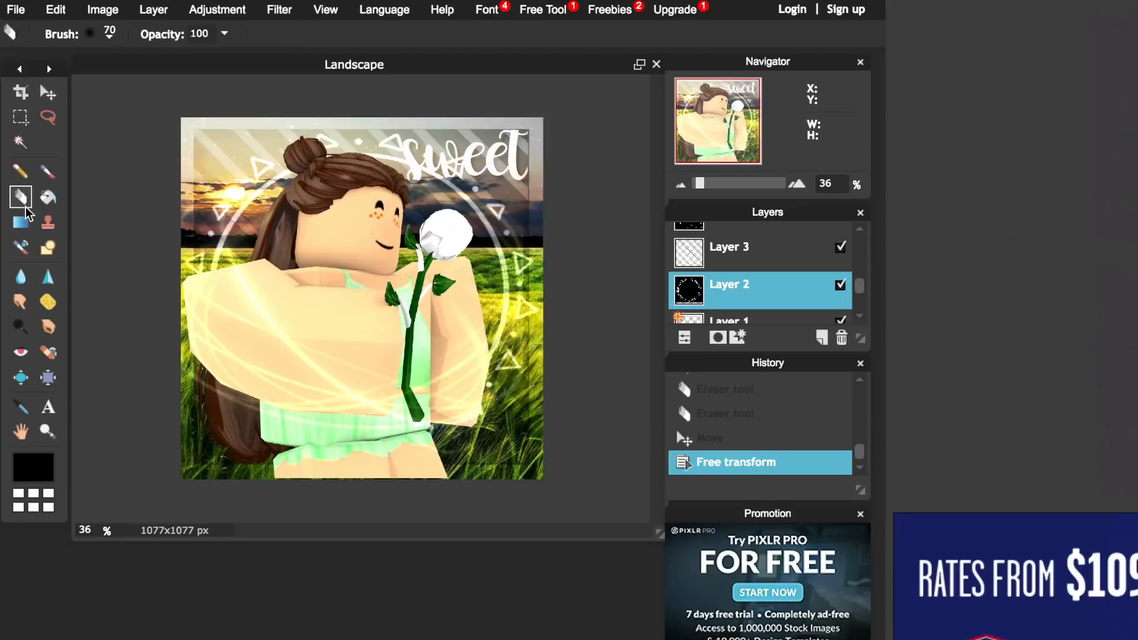
Step: Erase small parts of the circle pattern around the "sweet" text
left_click(21, 198)
scroll(462, 170, "up", 5)
left_click(462, 170)
scroll(531, 406, "up", 8)
scroll(531, 407, "down", 10)
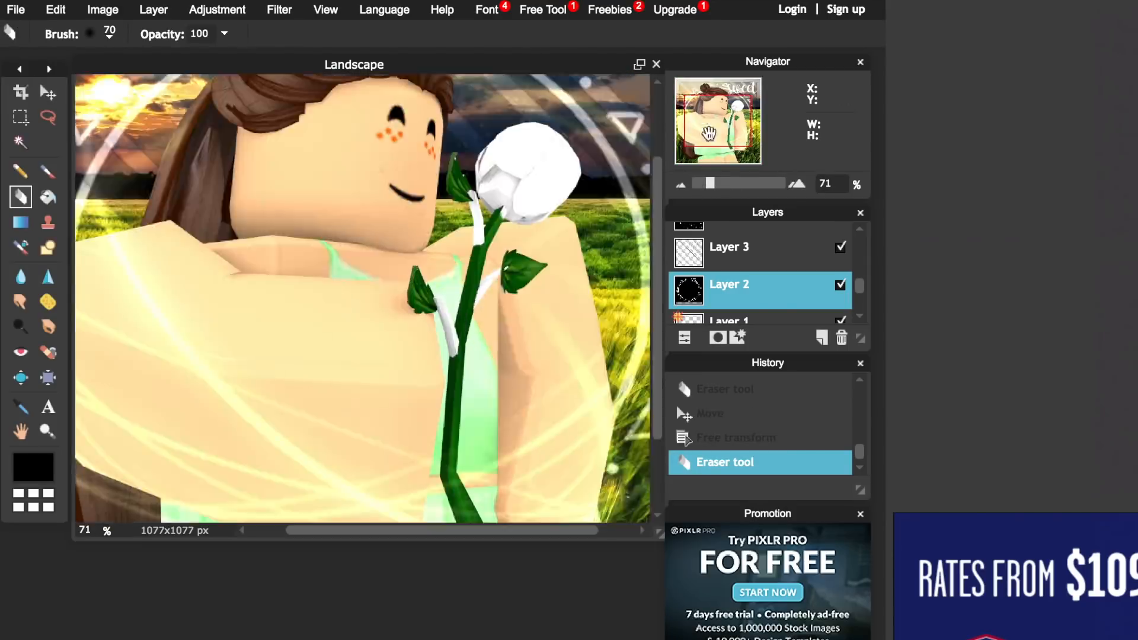
left_click_drag(748, 148, 749, 131)
left_click(431, 137)
scroll(477, 243, "down", 5)
scroll(719, 265, "down", 5)
scroll(719, 264, "up", 15)
Step: Adjust the "sweet" text layer's opacity and move the text slightly down and right, above the rose
left_click(735, 239)
left_click(684, 338)
left_click_drag(818, 287, 764, 288)
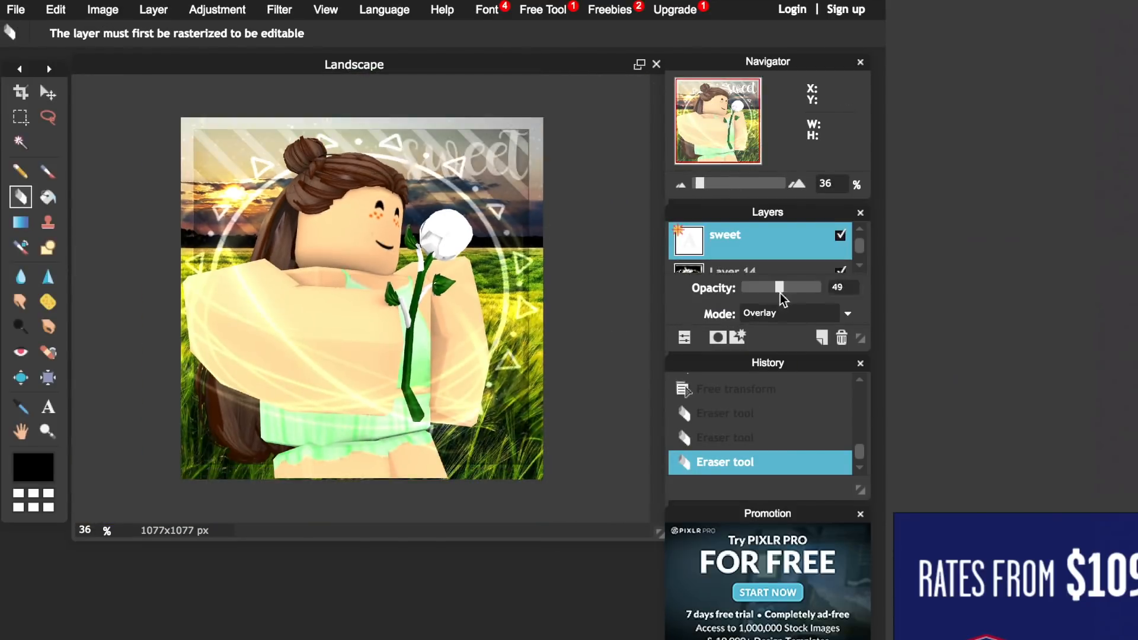
key("v")
left_click_drag(485, 160, 509, 200)
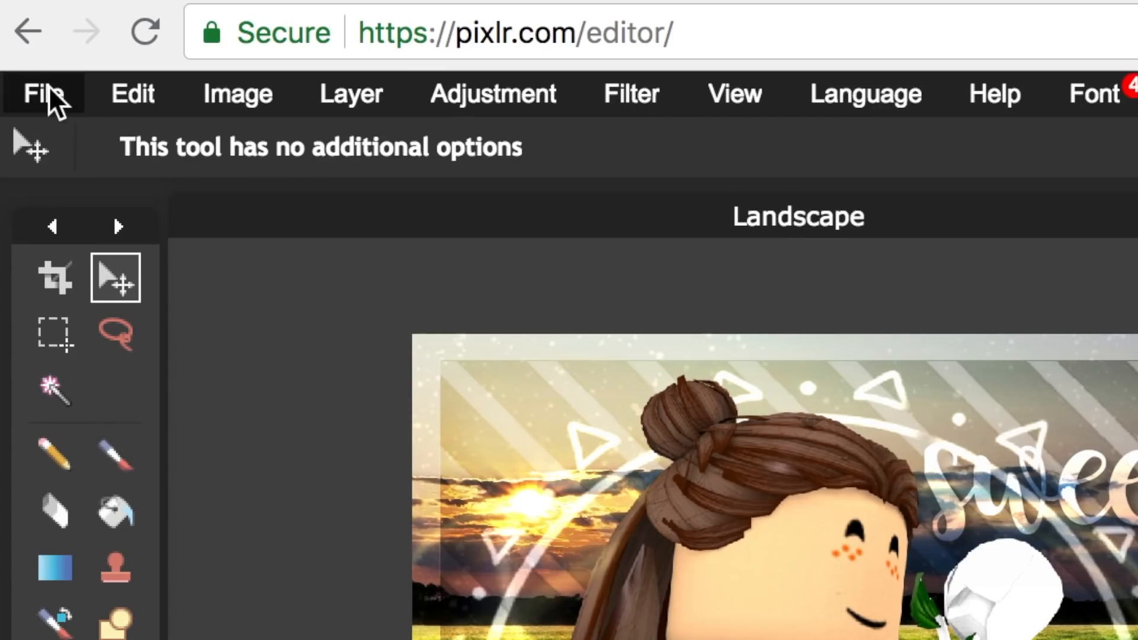
Step: Start saving the image and set its file name to GFX
left_click(54, 90)
left_click(111, 273)
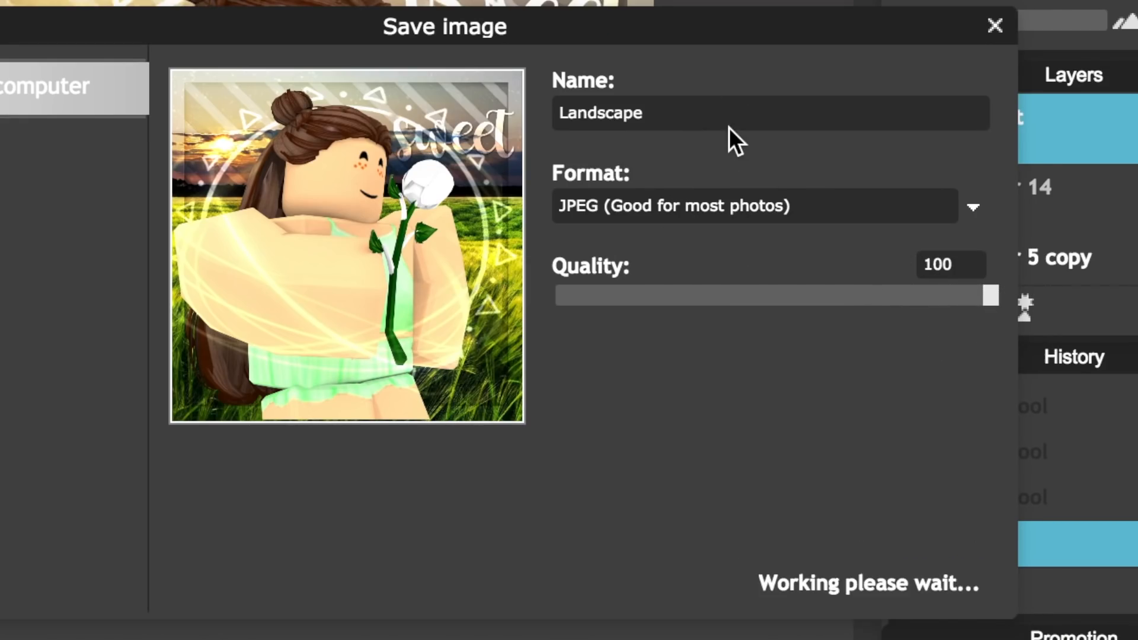
double_click(719, 112)
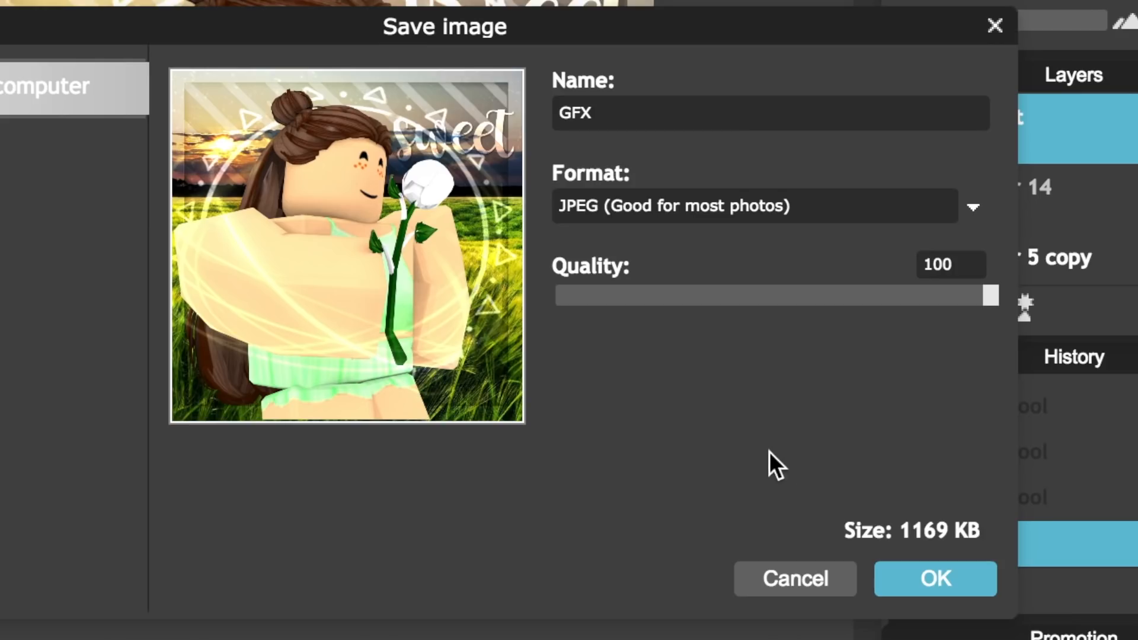